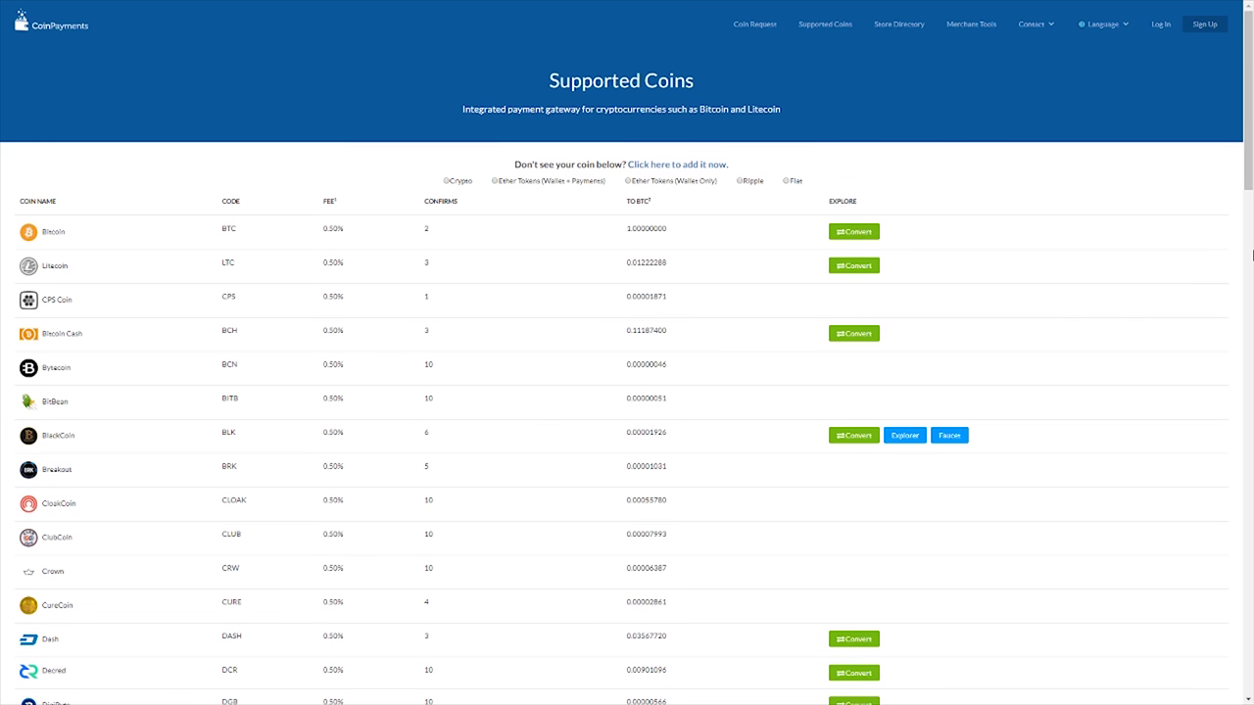
pyautogui.scroll(-1, 1251, 255)
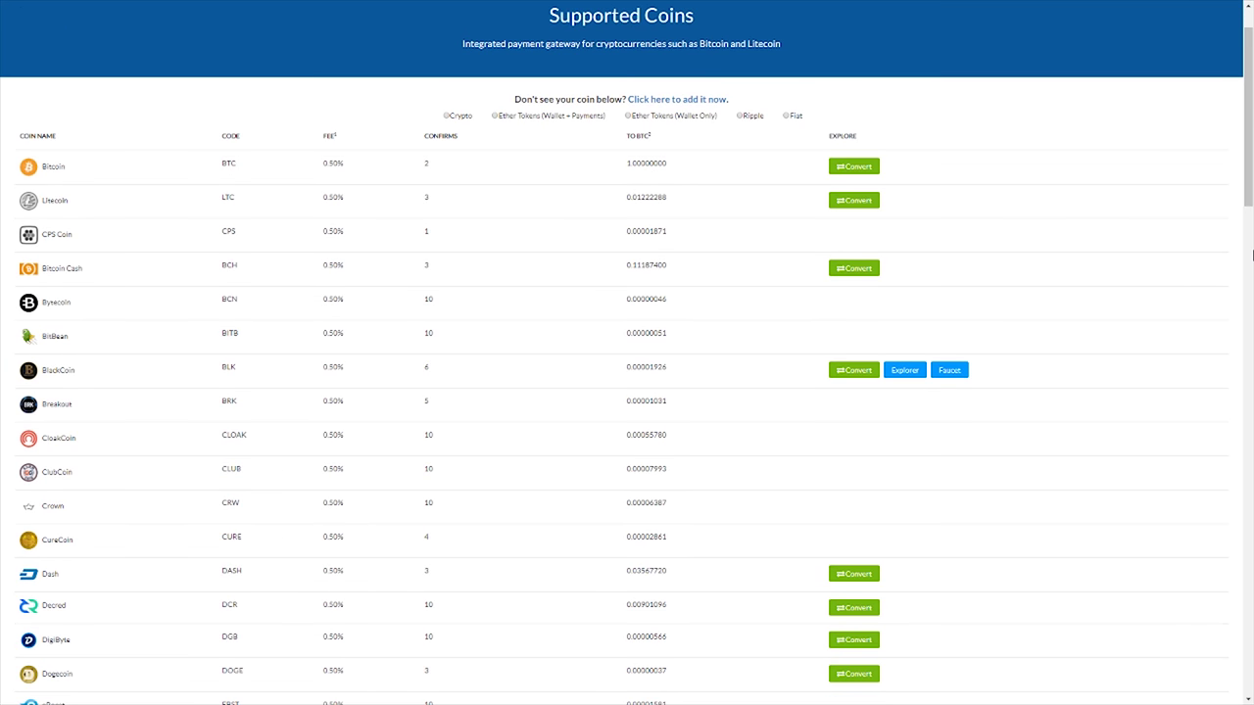
pyautogui.scroll(-2, 1251, 254)
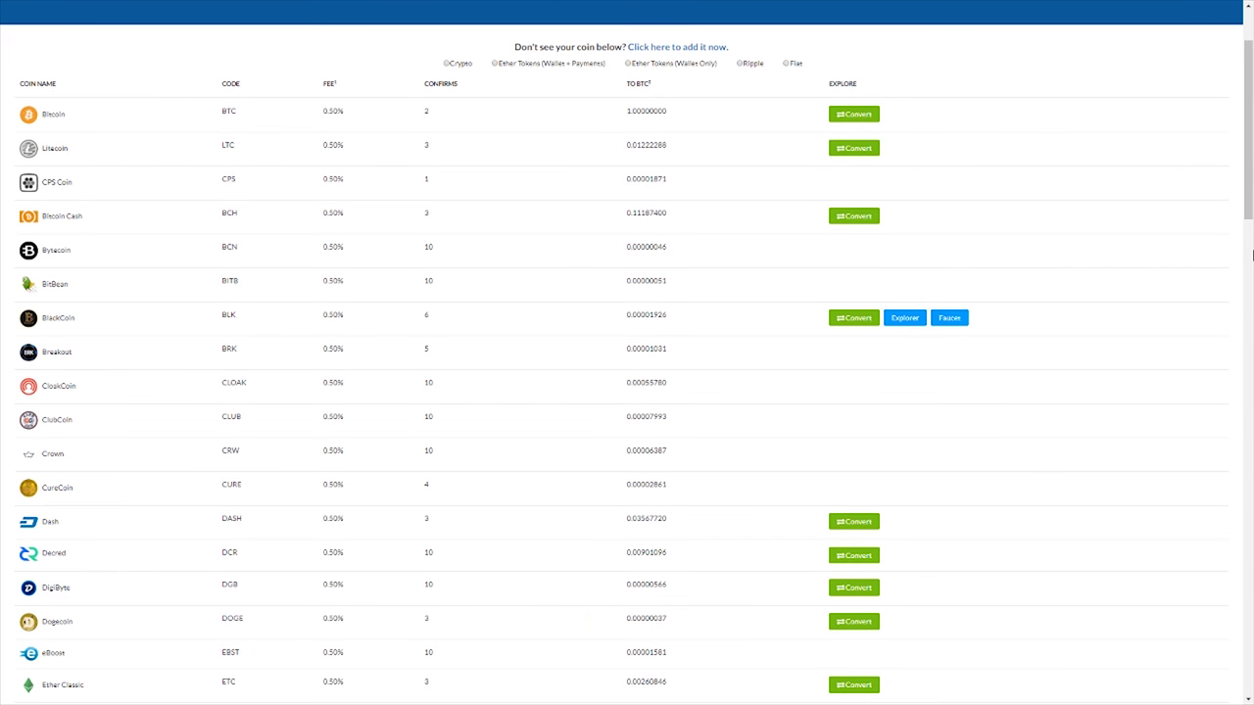
pyautogui.scroll(-2, 1251, 254)
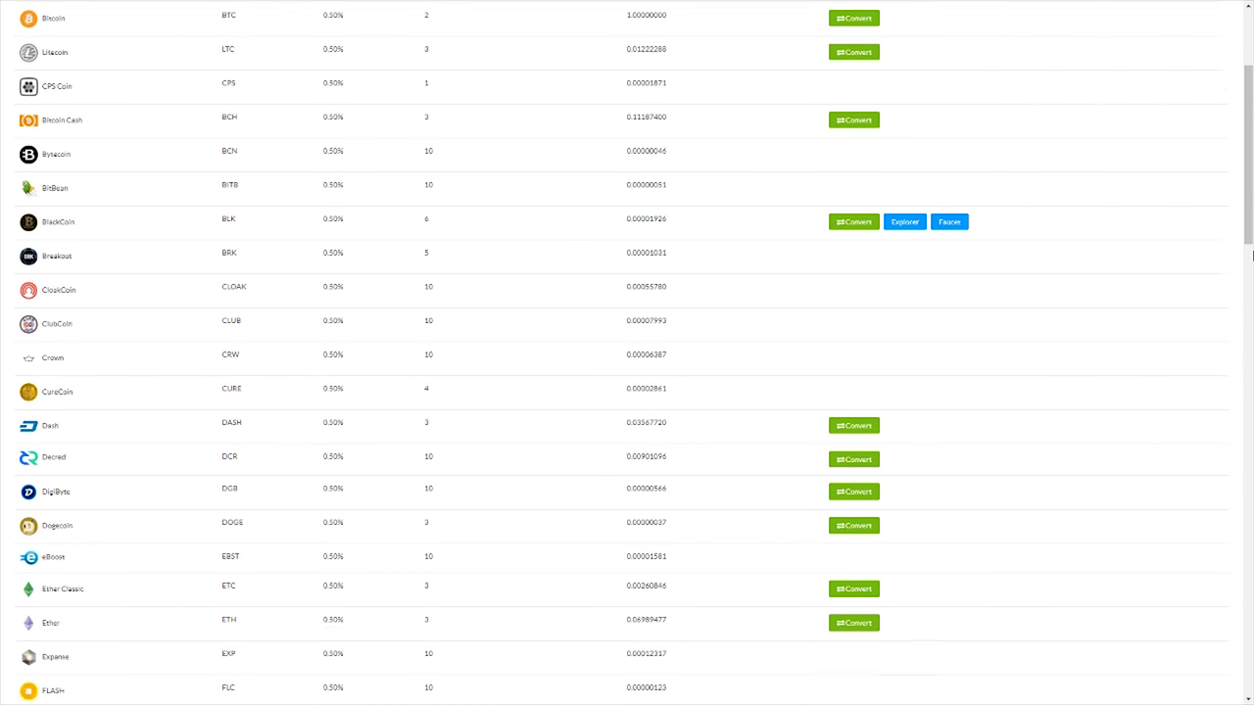
pyautogui.scroll(-2, 1251, 255)
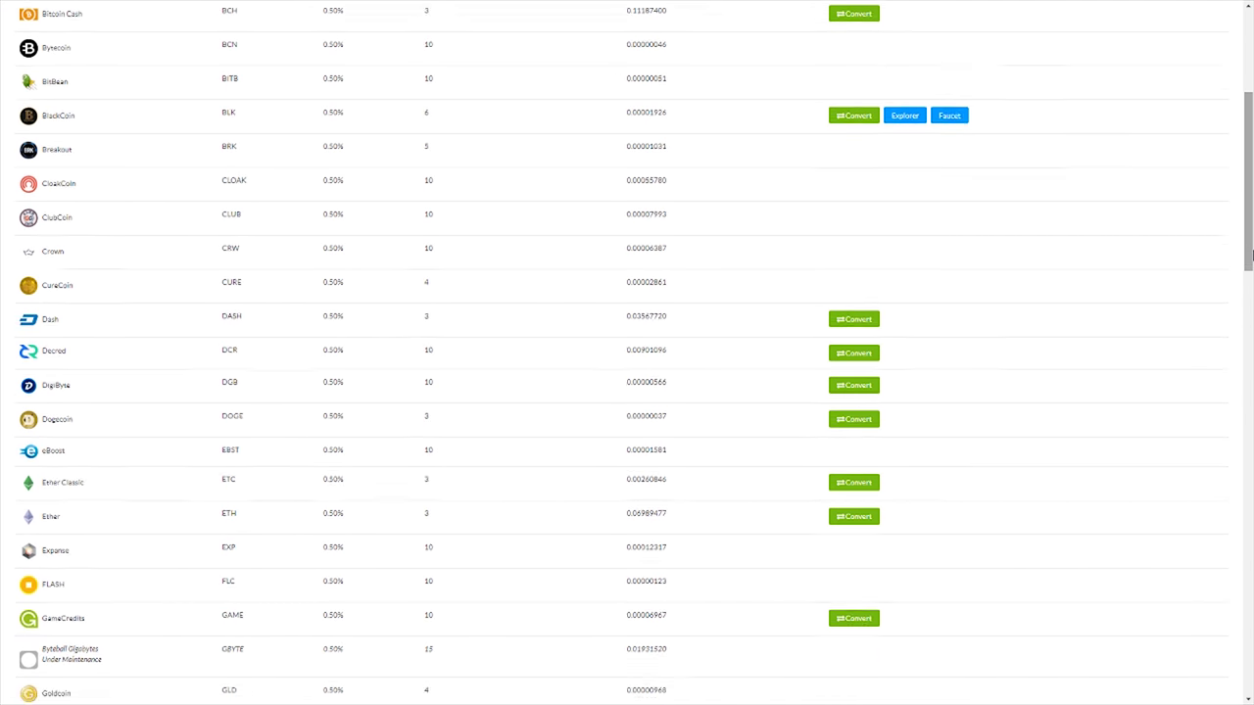
pyautogui.scroll(-2, 1251, 255)
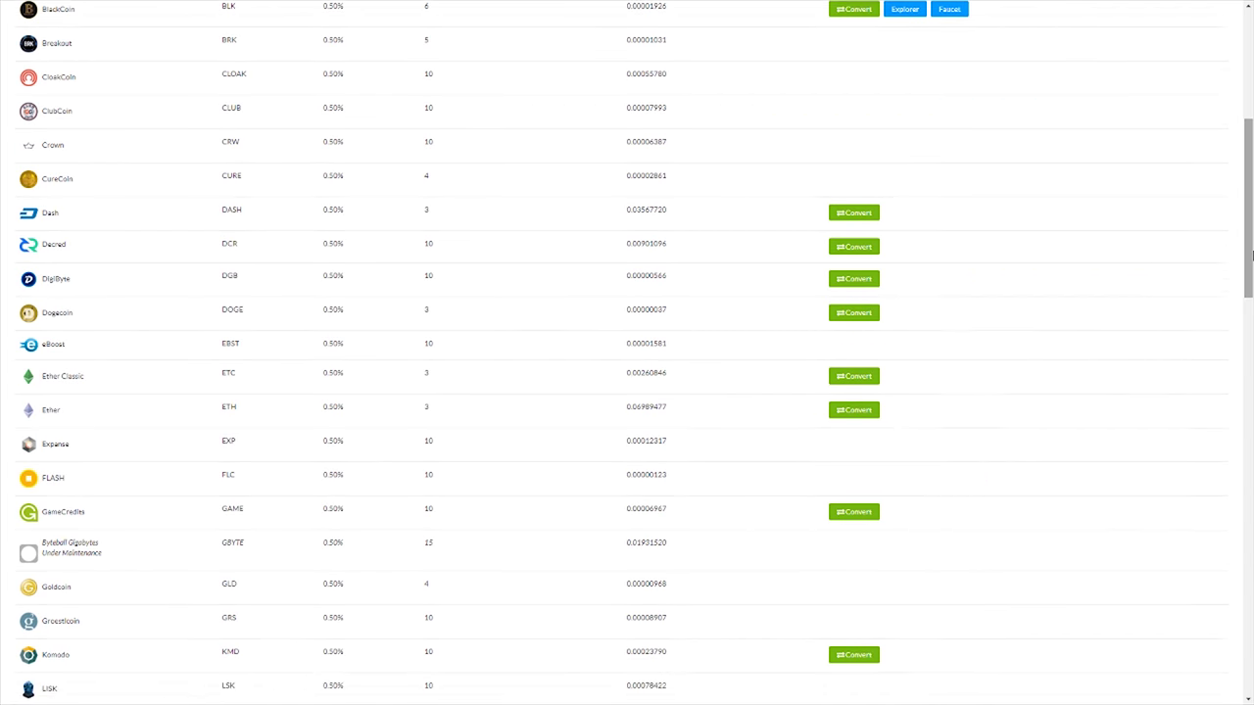
pyautogui.scroll(-2, 1251, 255)
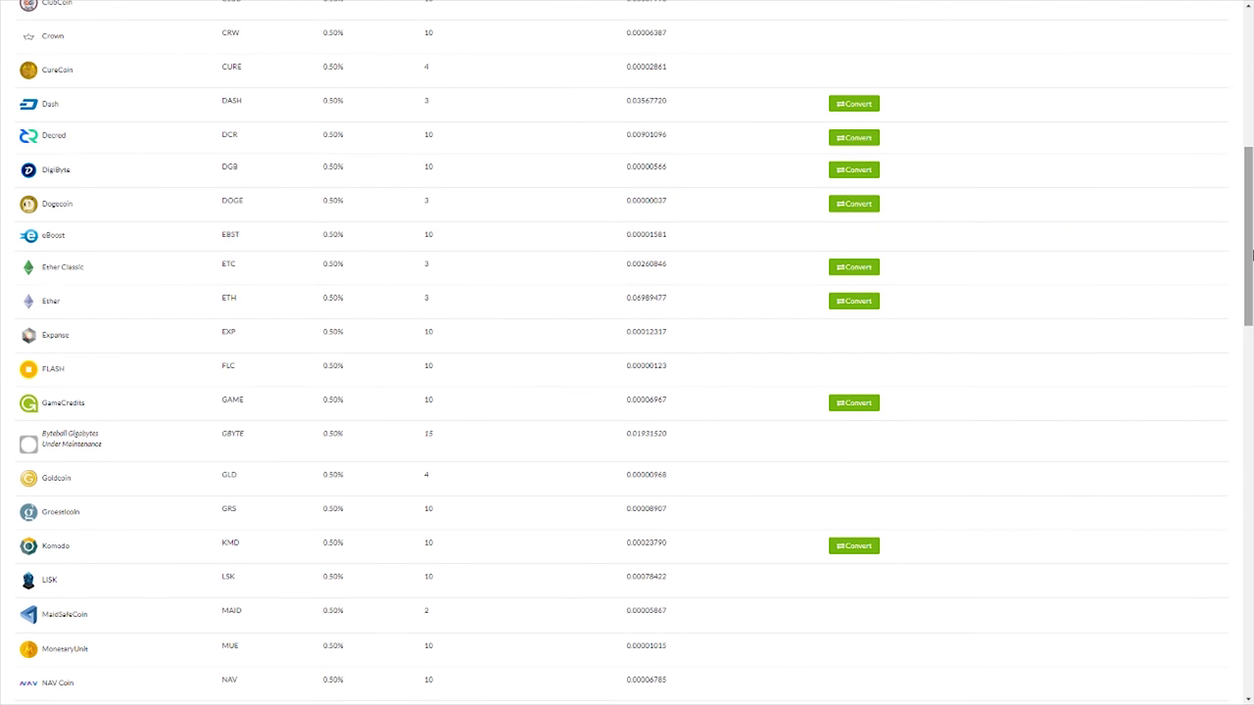
pyautogui.scroll(-2, 1251, 255)
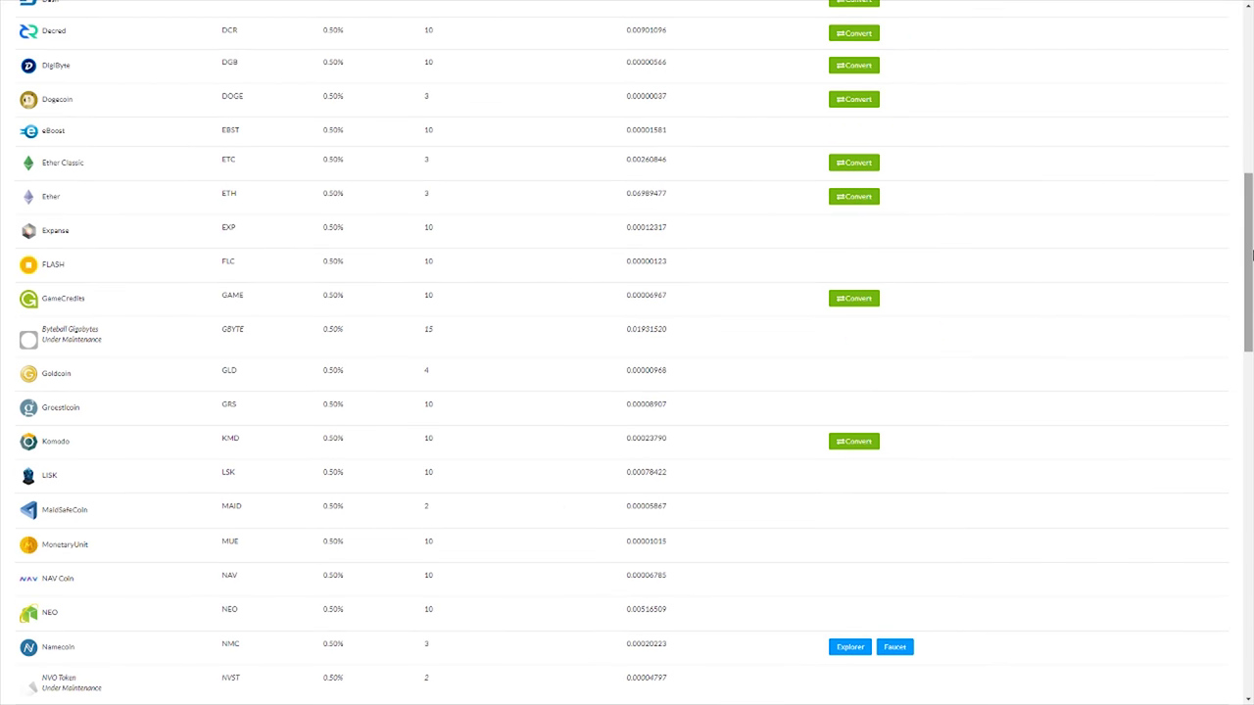
pyautogui.scroll(-3, 1251, 254)
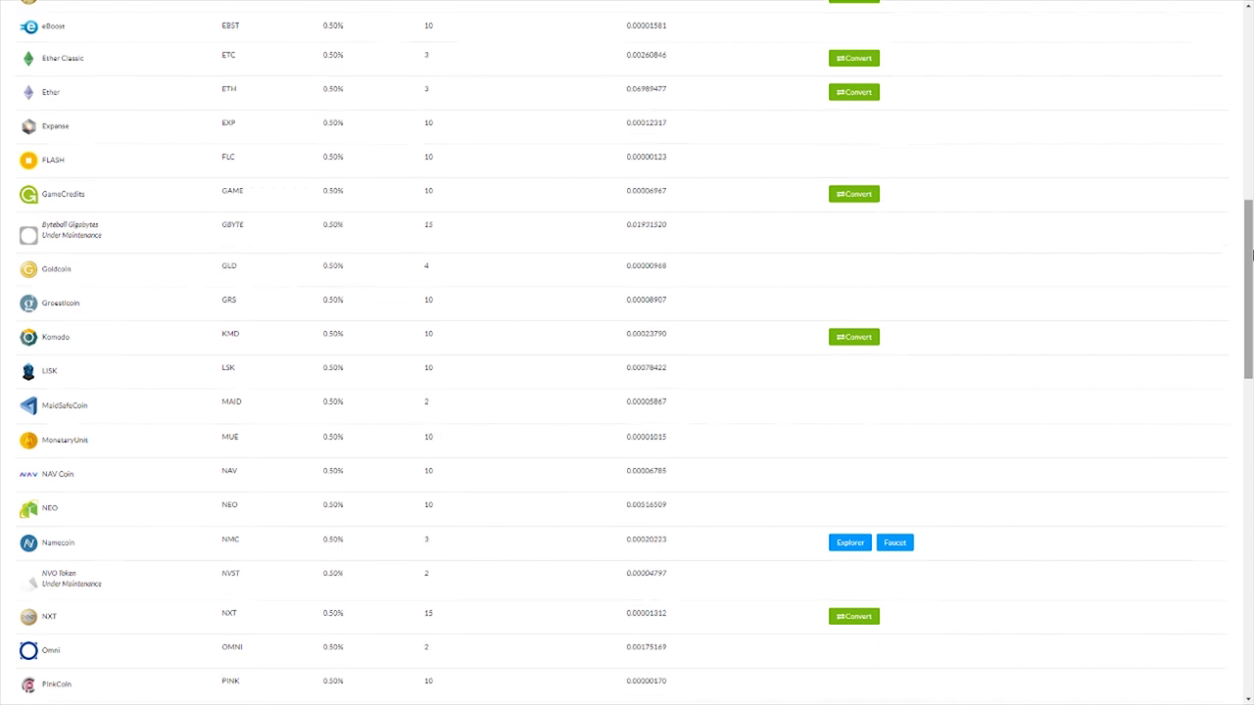
pyautogui.scroll(-2, 1251, 255)
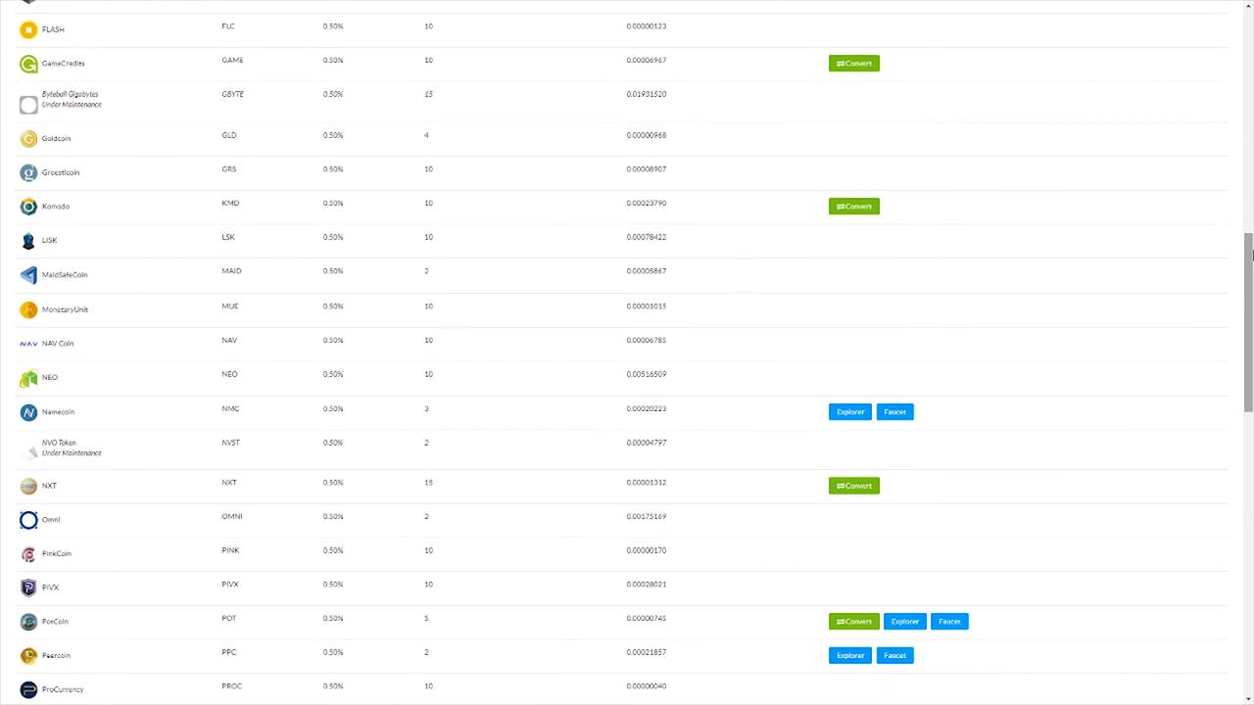
pyautogui.scroll(-2, 1251, 255)
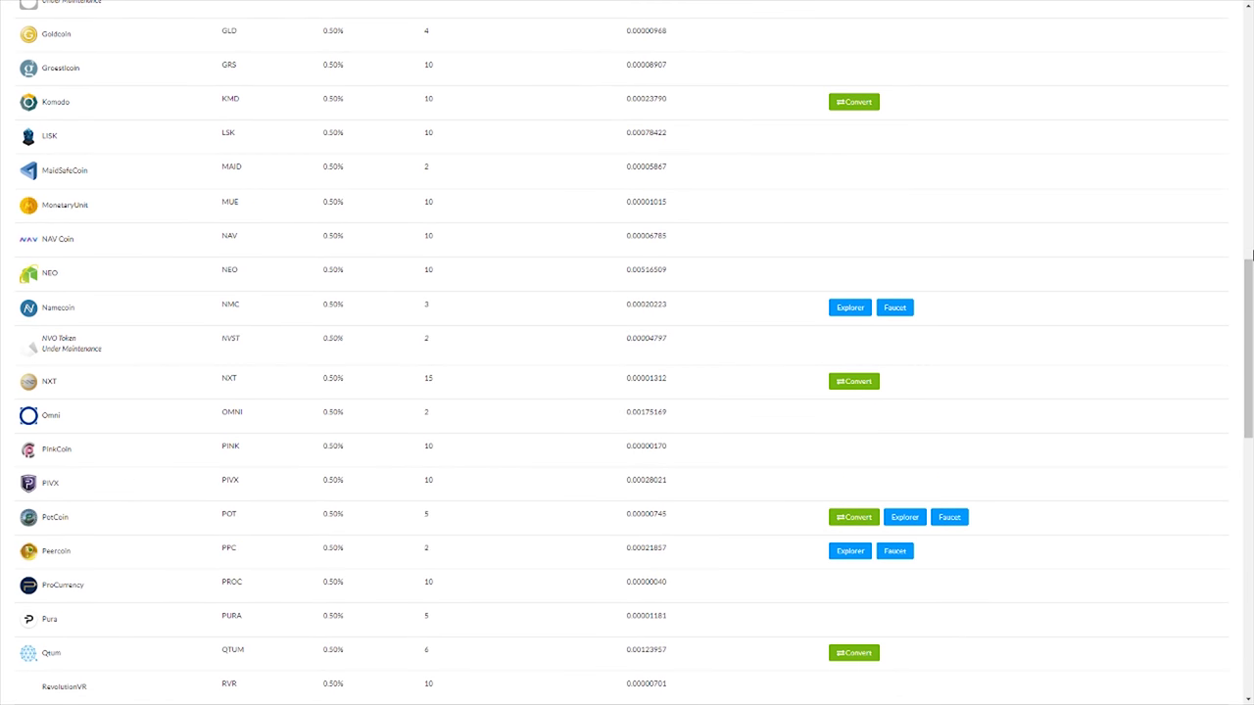
pyautogui.scroll(-1, 1251, 254)
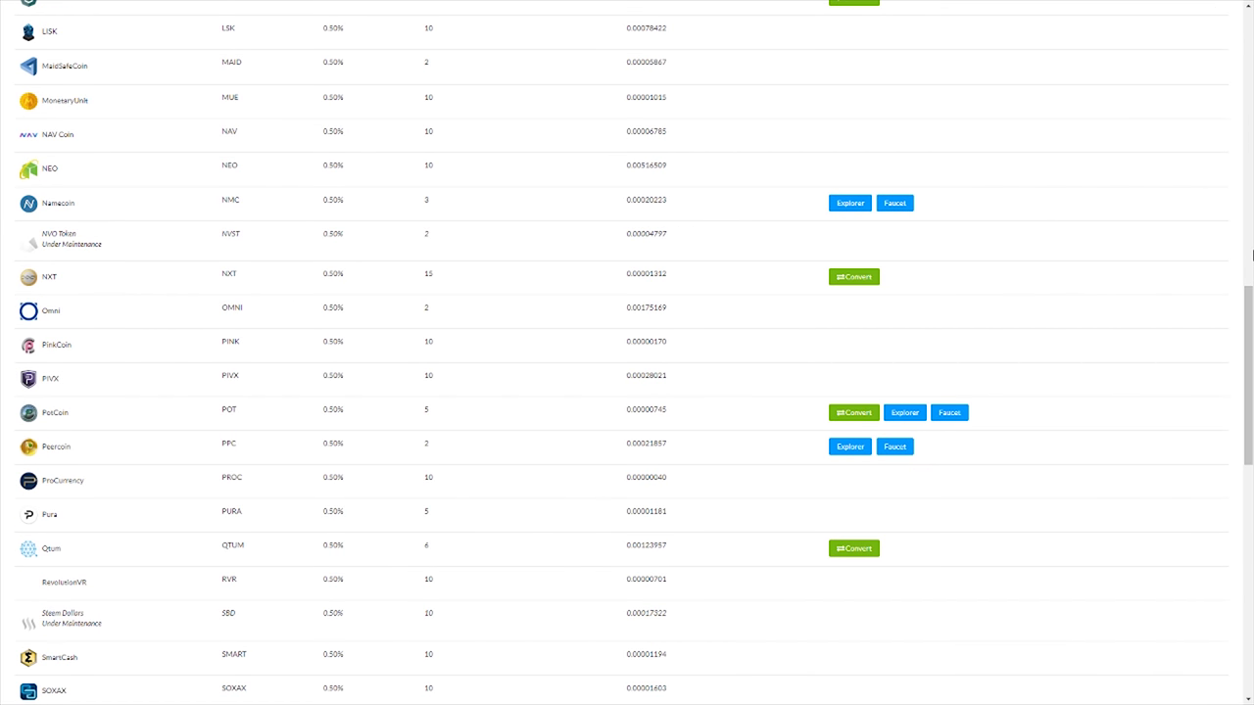
pyautogui.scroll(-2, 1251, 255)
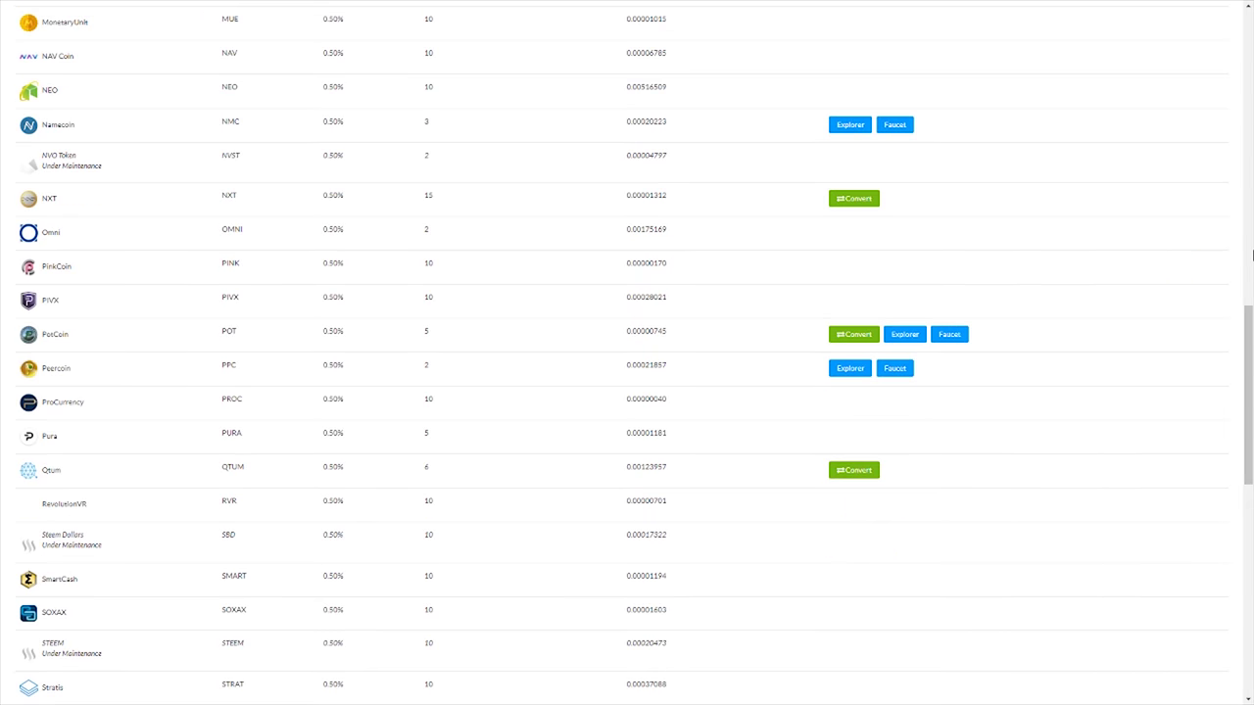
pyautogui.scroll(-2, 1251, 254)
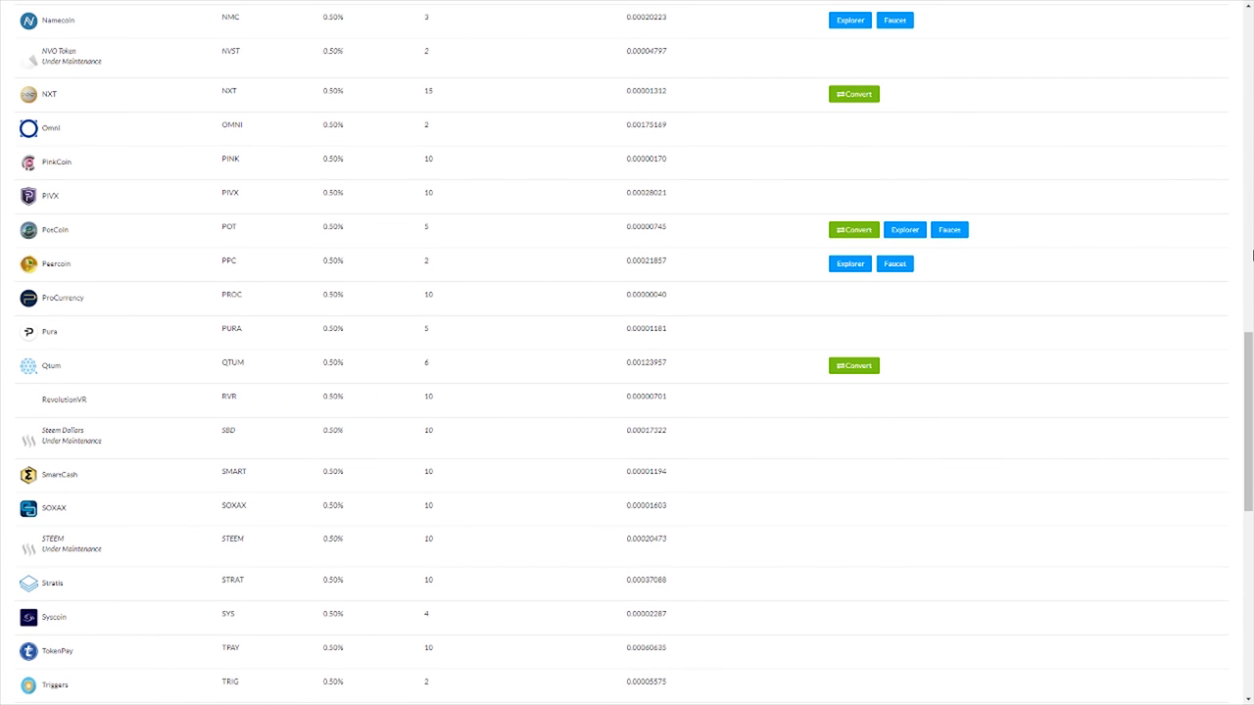
pyautogui.scroll(-2, 1251, 254)
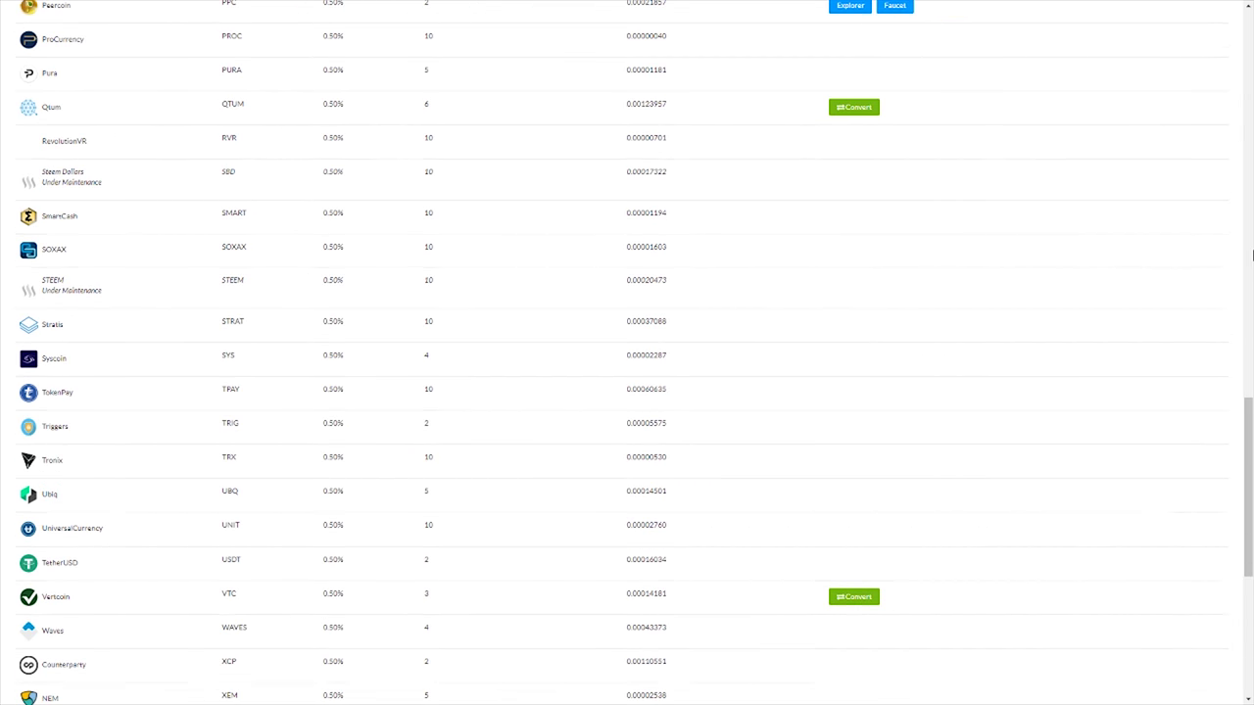
pyautogui.scroll(-1, 1251, 254)
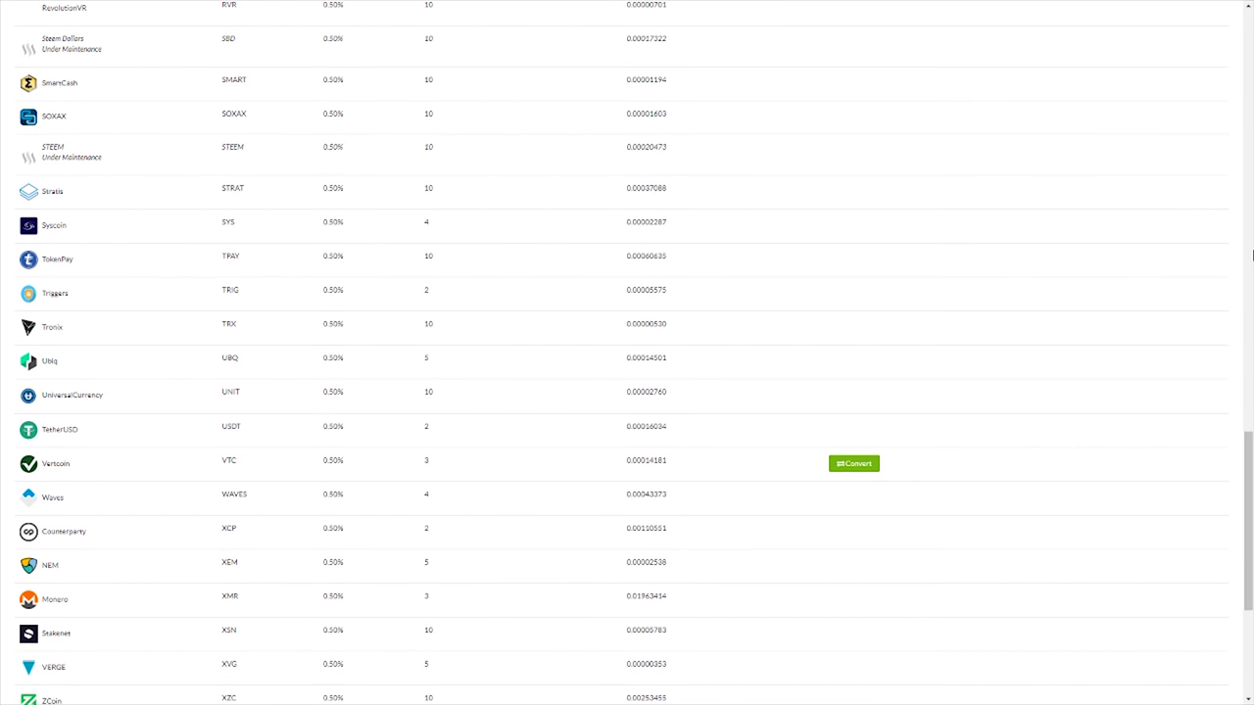
pyautogui.scroll(-1, 1251, 255)
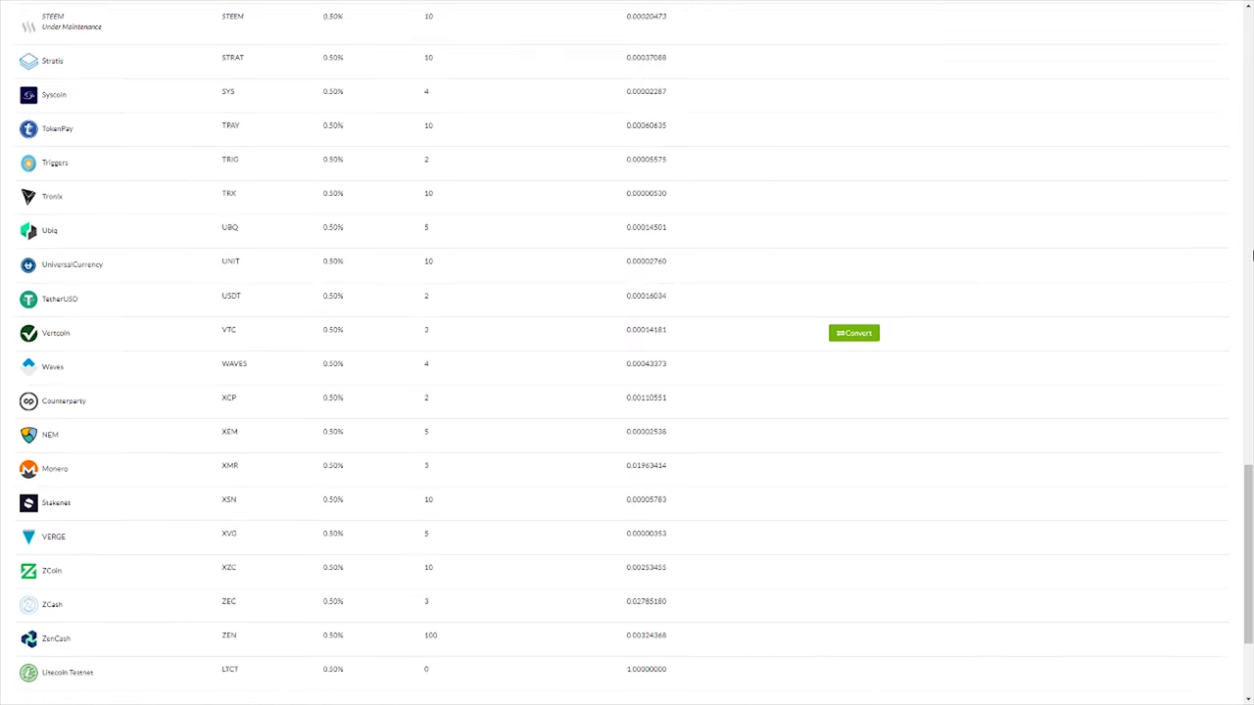
pyautogui.scroll(-3, 1252, 256)
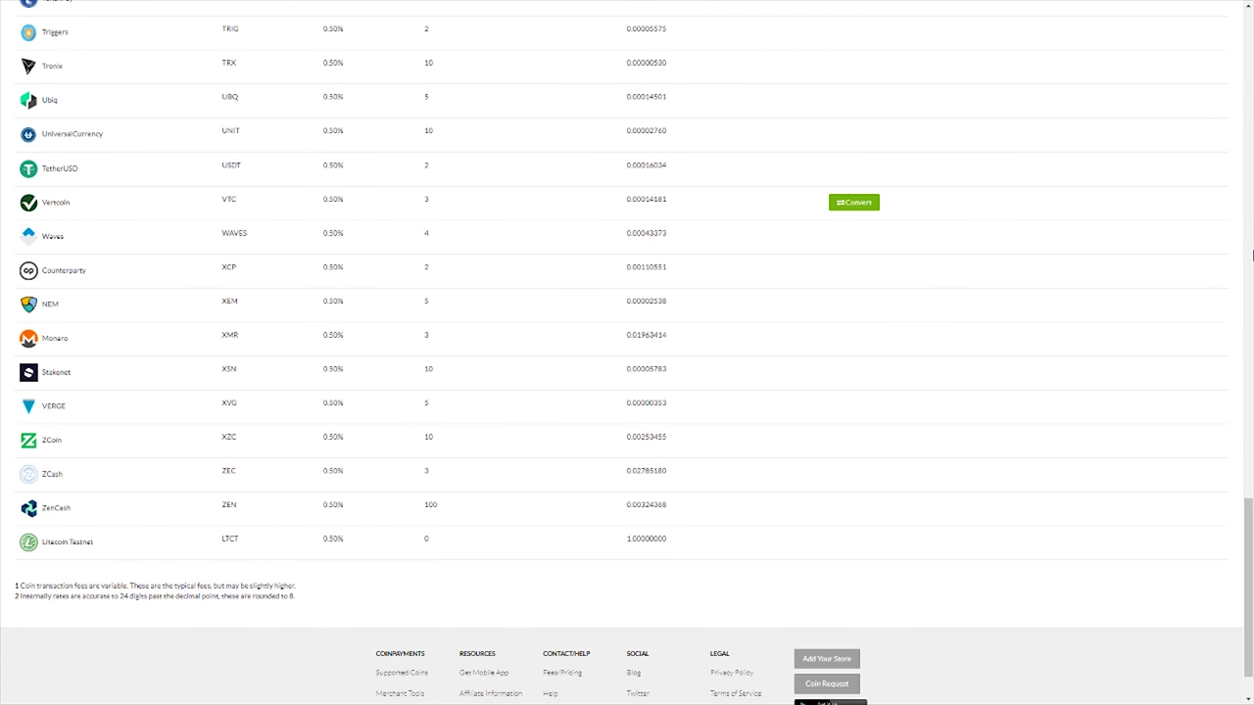
pyautogui.scroll(-2, 1252, 256)
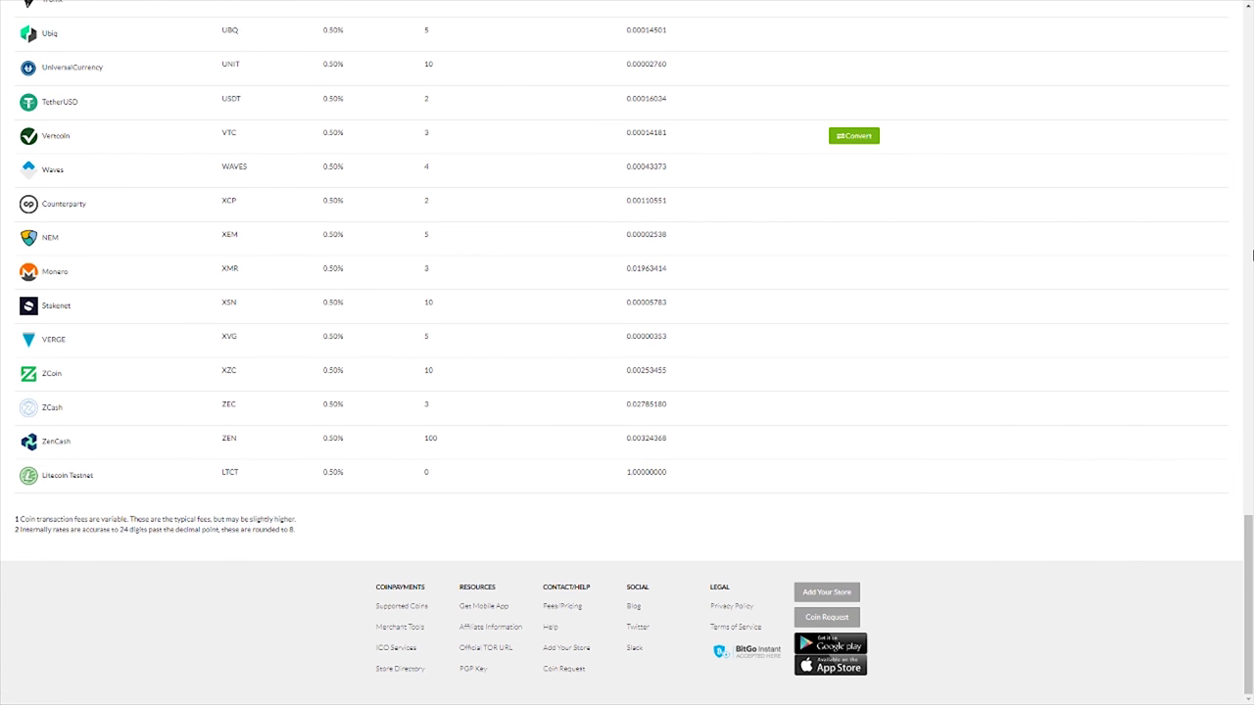
pyautogui.press('Home')
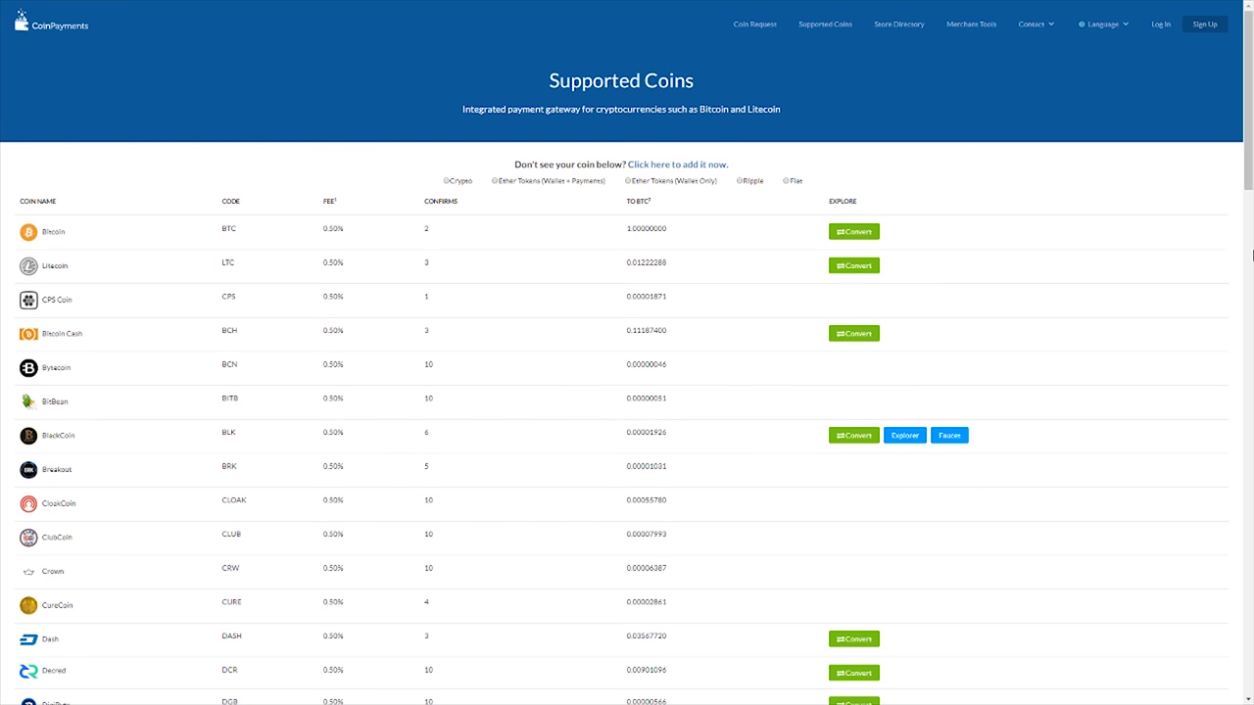
pyautogui.scroll(-1, 1252, 256)
pyautogui.scroll(-2, 1252, 256)
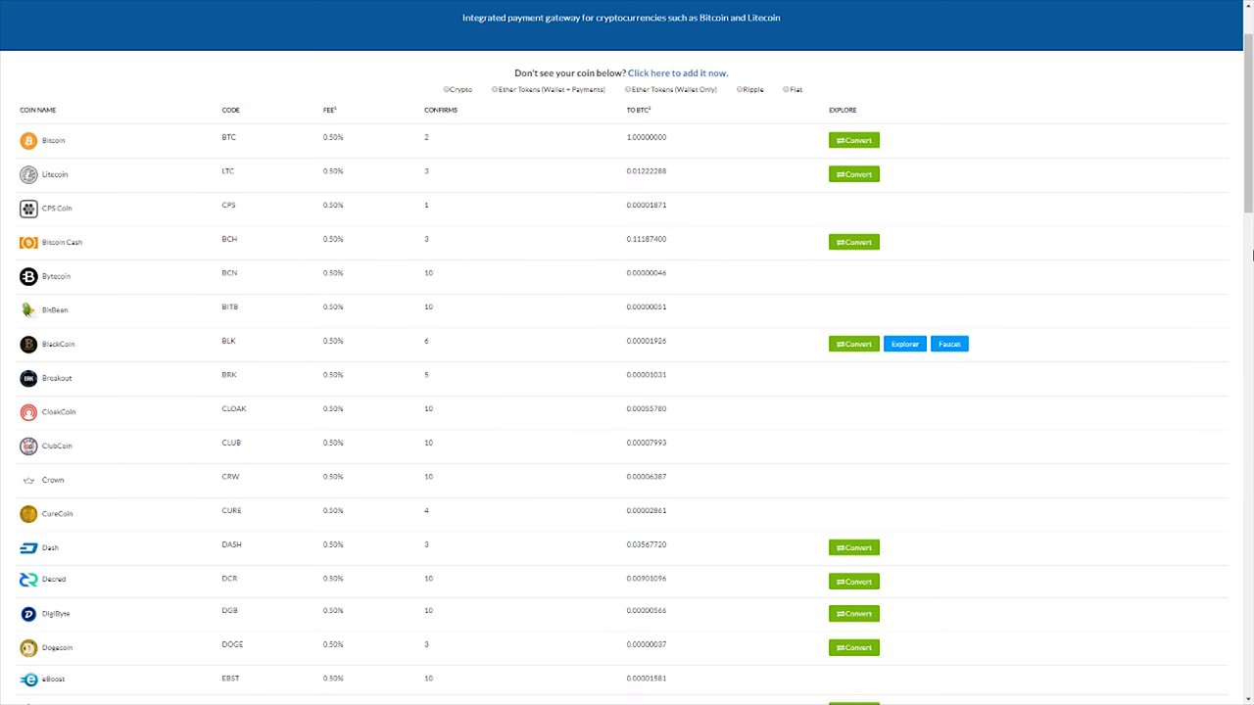
pyautogui.scroll(-1, 1252, 255)
pyautogui.scroll(-2, 1252, 256)
pyautogui.scroll(-2, 1252, 256)
pyautogui.scroll(-2, 1252, 256)
pyautogui.scroll(-2, 1252, 255)
pyautogui.scroll(-2, 1252, 255)
pyautogui.scroll(-2, 1252, 255)
pyautogui.scroll(-2, 1252, 256)
pyautogui.scroll(-1, 1252, 256)
pyautogui.scroll(-2, 1252, 255)
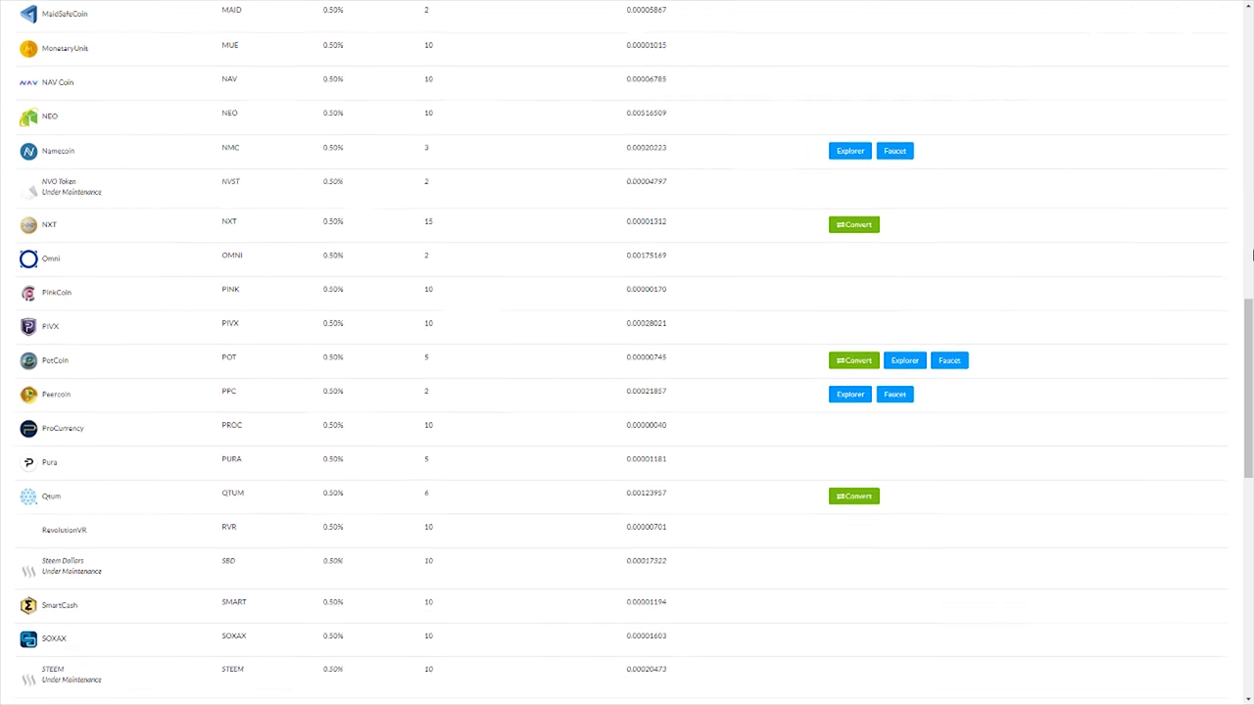
pyautogui.scroll(-2, 1252, 256)
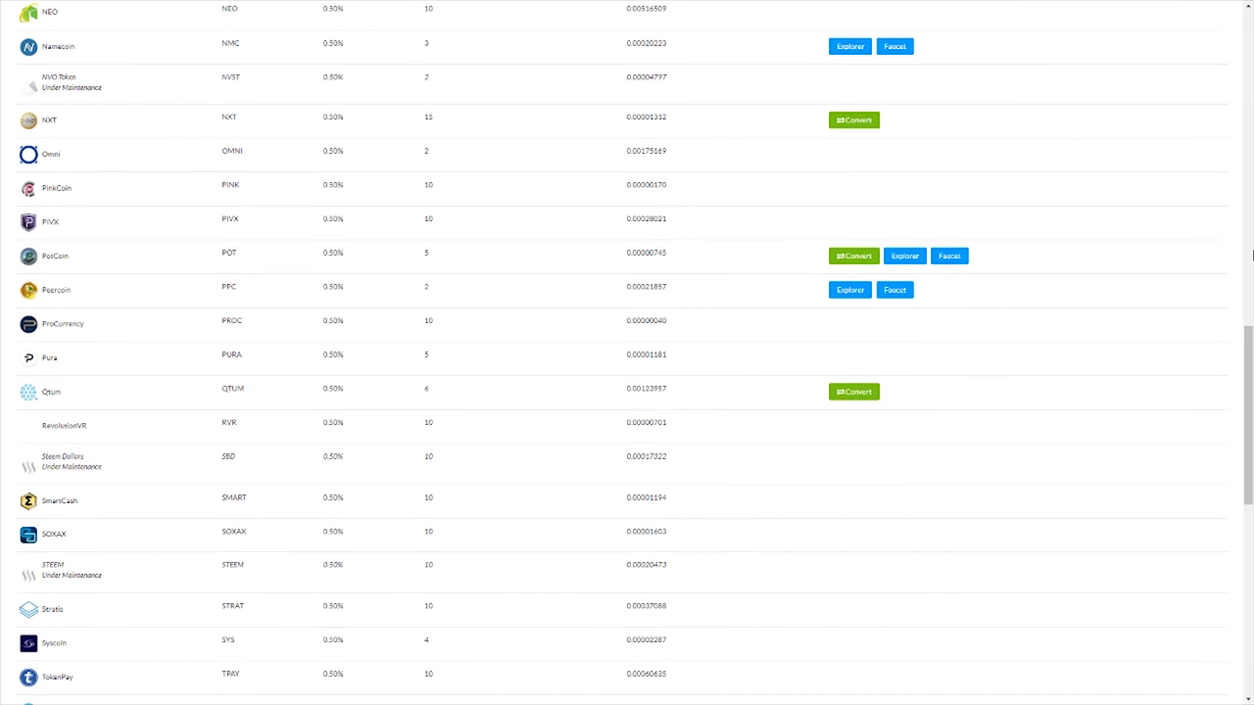
pyautogui.scroll(-3, 1252, 255)
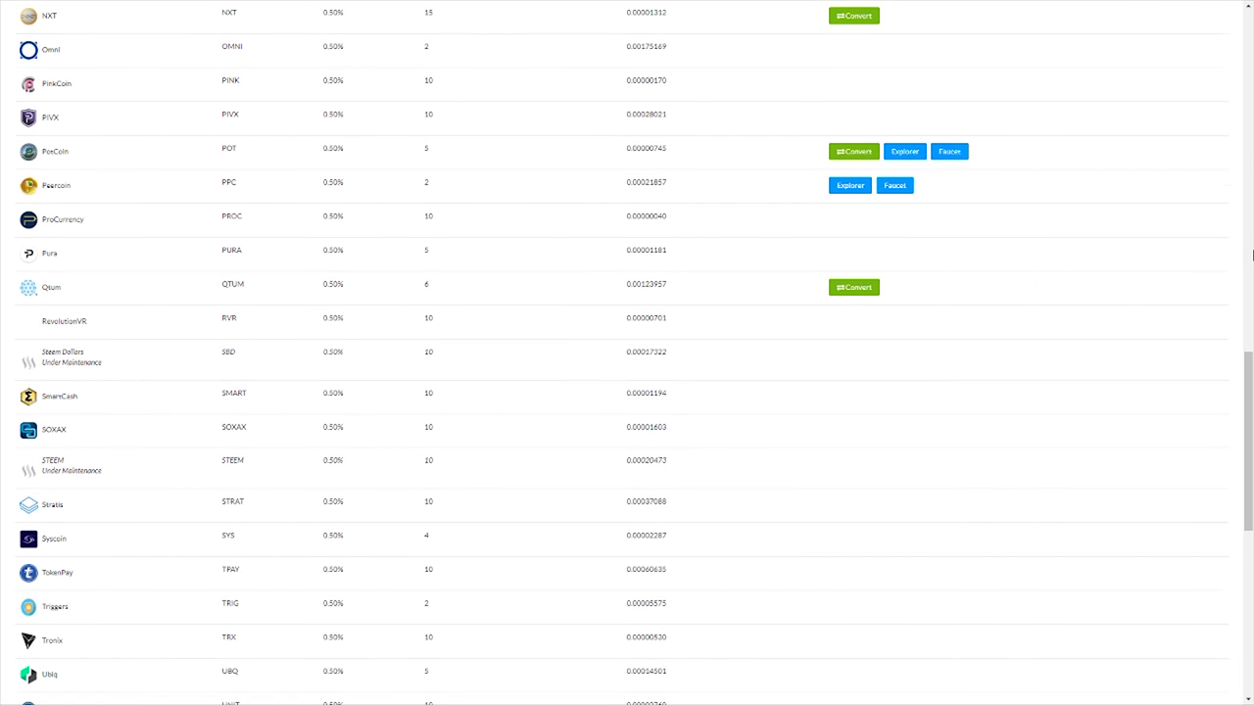
pyautogui.scroll(-3, 1252, 256)
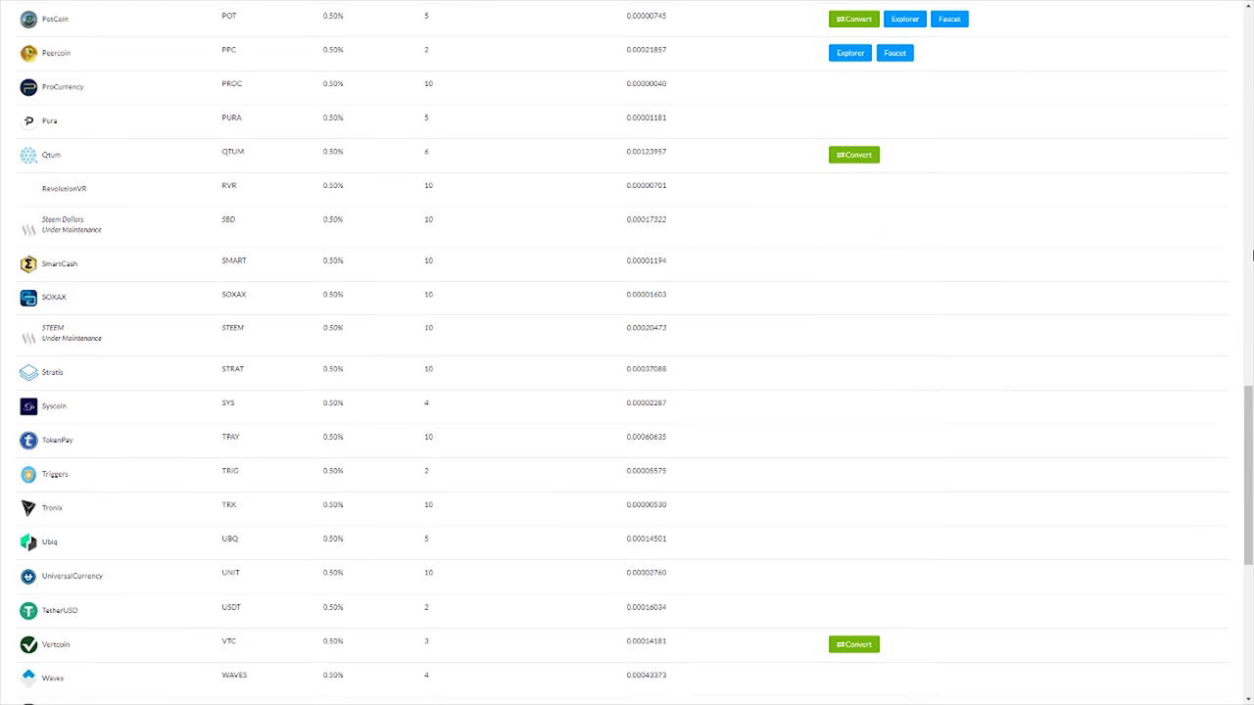
pyautogui.scroll(-3, 1252, 256)
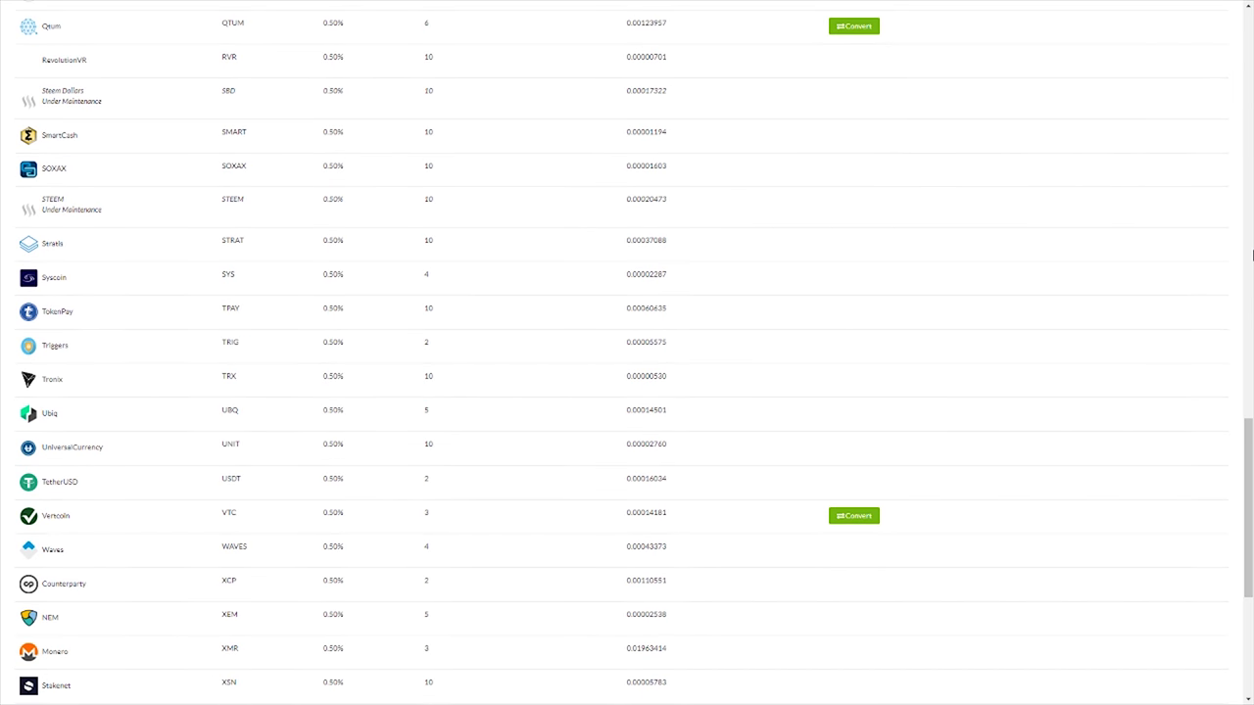
pyautogui.scroll(-3, 1252, 256)
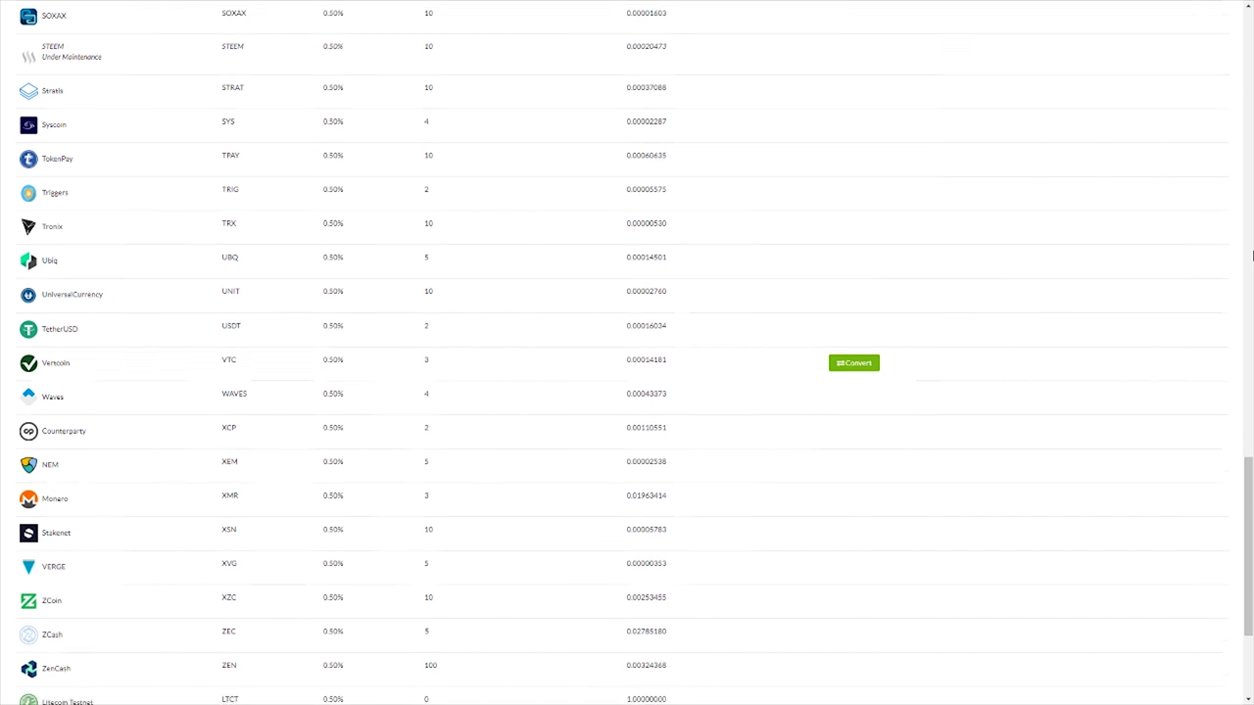
pyautogui.scroll(-3, 1252, 255)
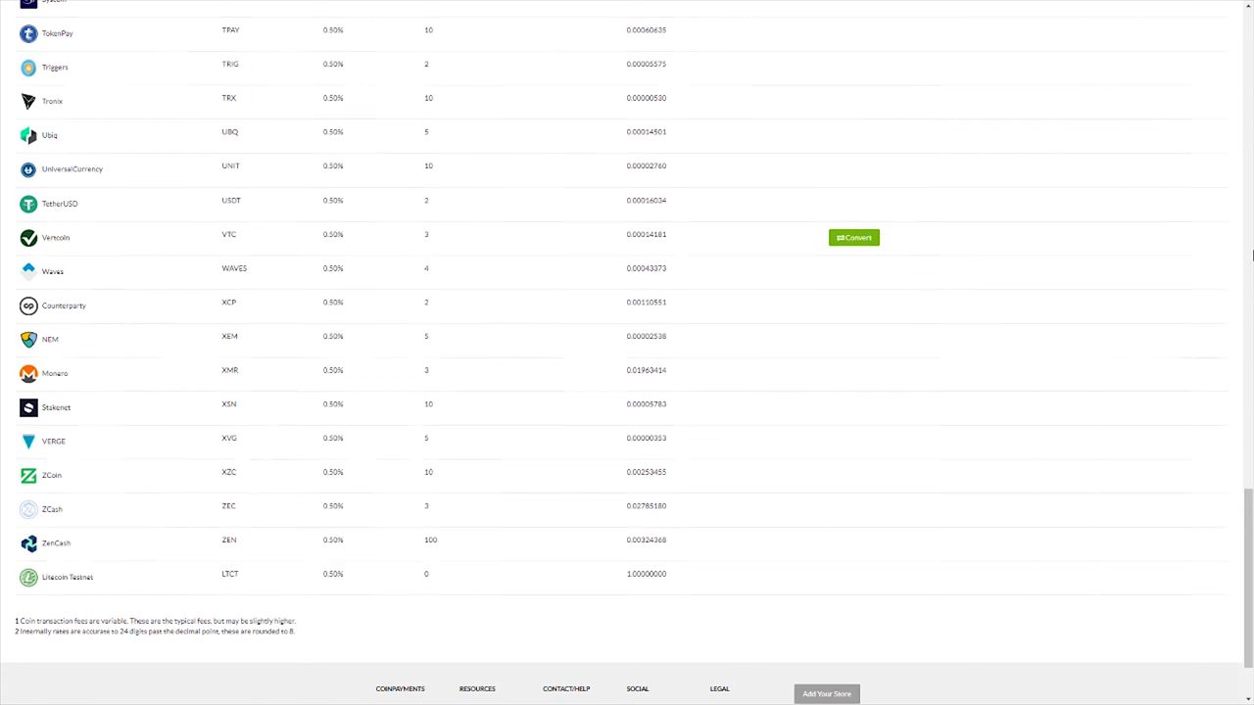
pyautogui.scroll(-3, 1252, 255)
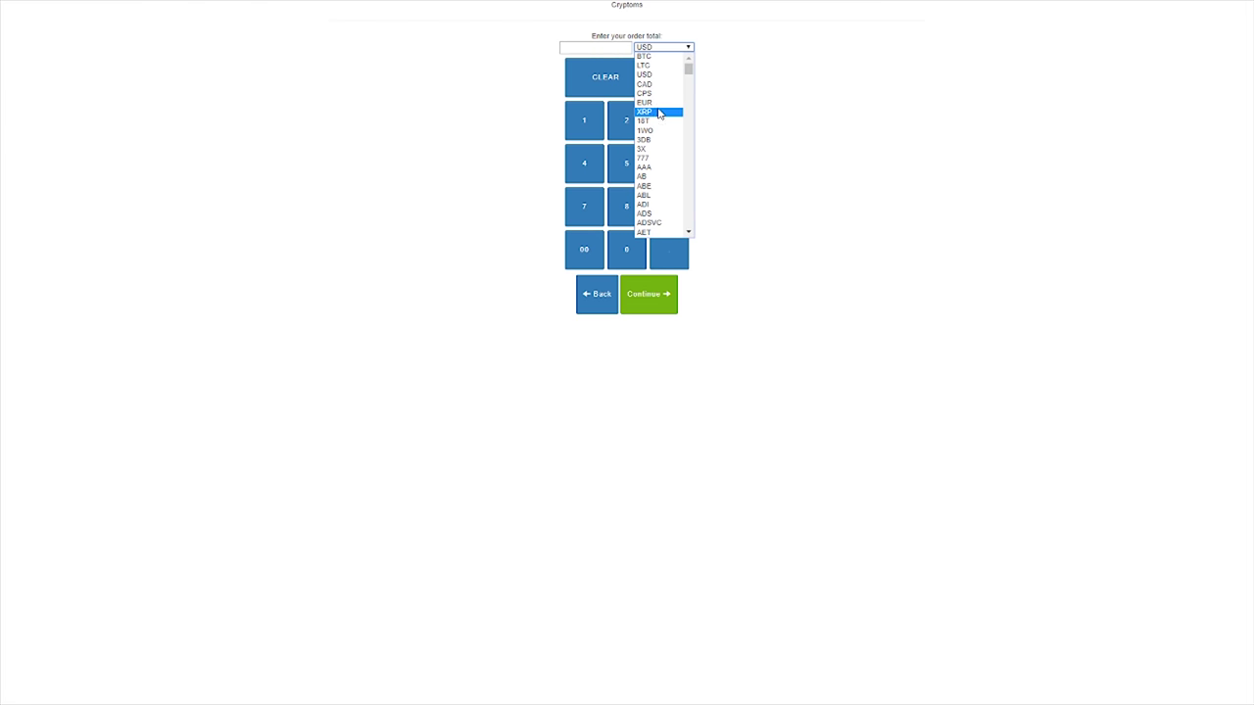
# Keep EUR, enter an order total of 500.00 and continue to coin selection
pyautogui.click(657, 104)
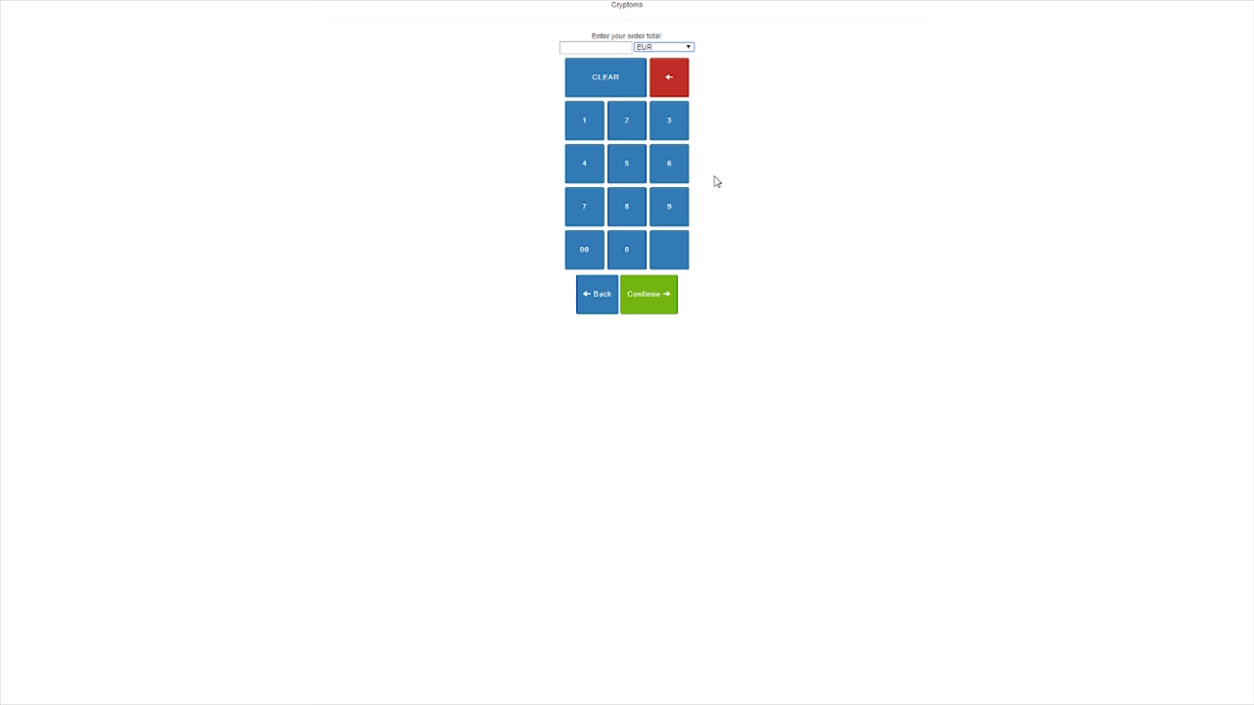
pyautogui.click(627, 166)
pyautogui.doubleClick(624, 251)
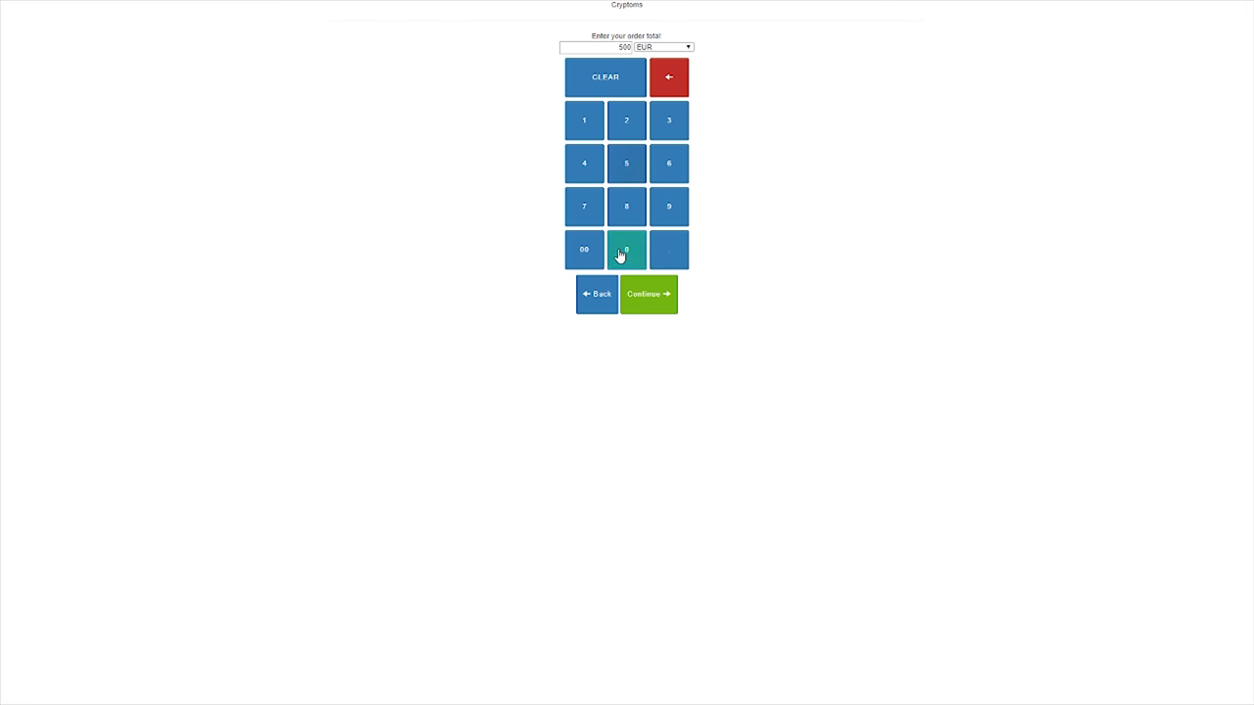
pyautogui.click(678, 261)
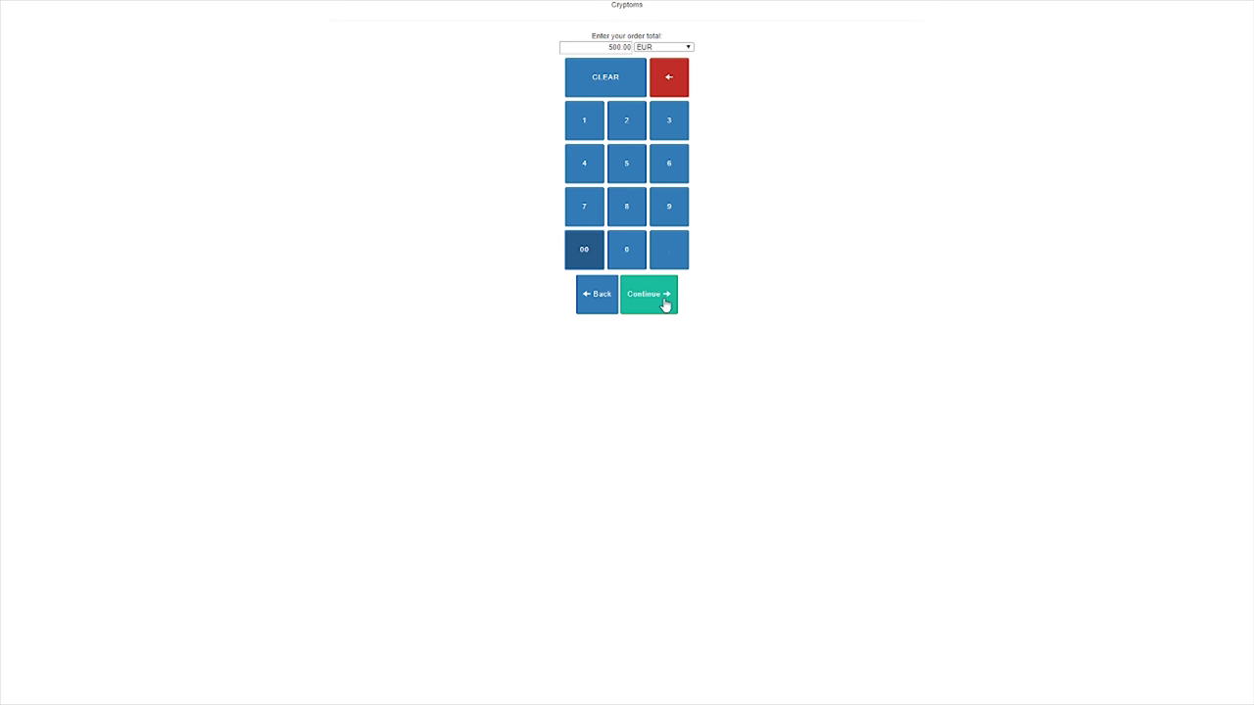
pyautogui.click(664, 304)
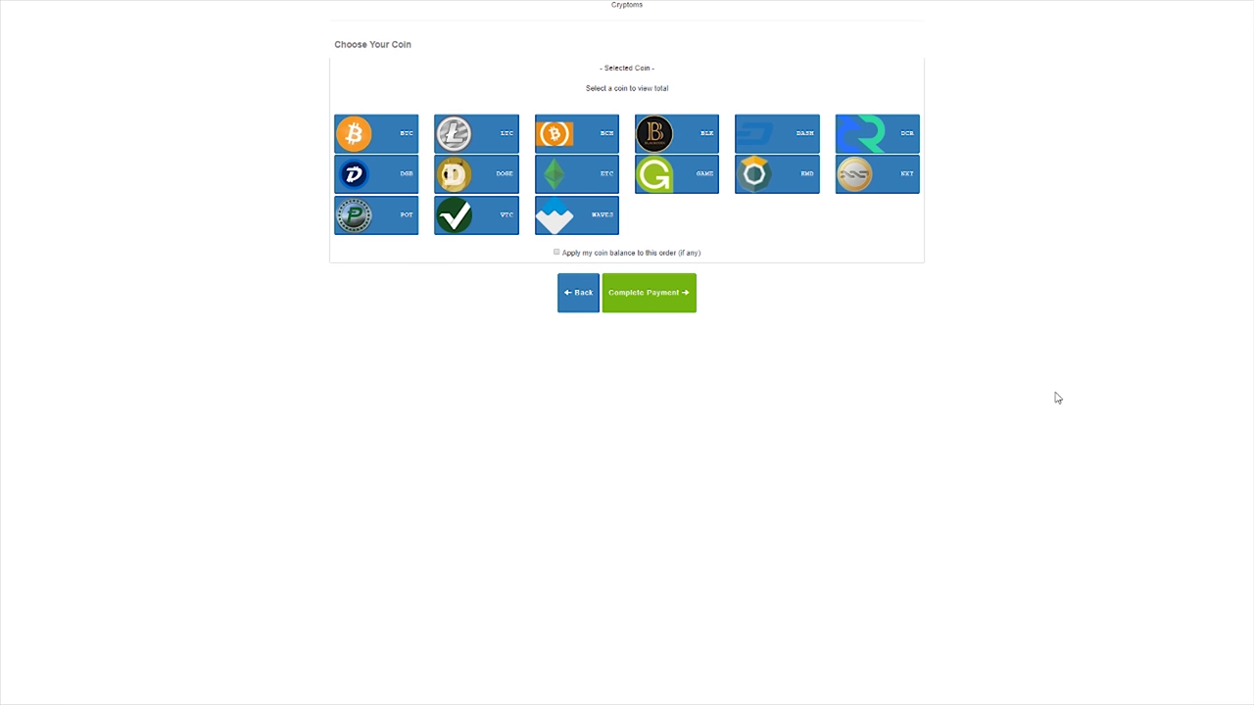
# Preview the total in DOGE, BTC and LTC, then pay with Ether Classic (35.95378000 ETC)
pyautogui.click(463, 188)
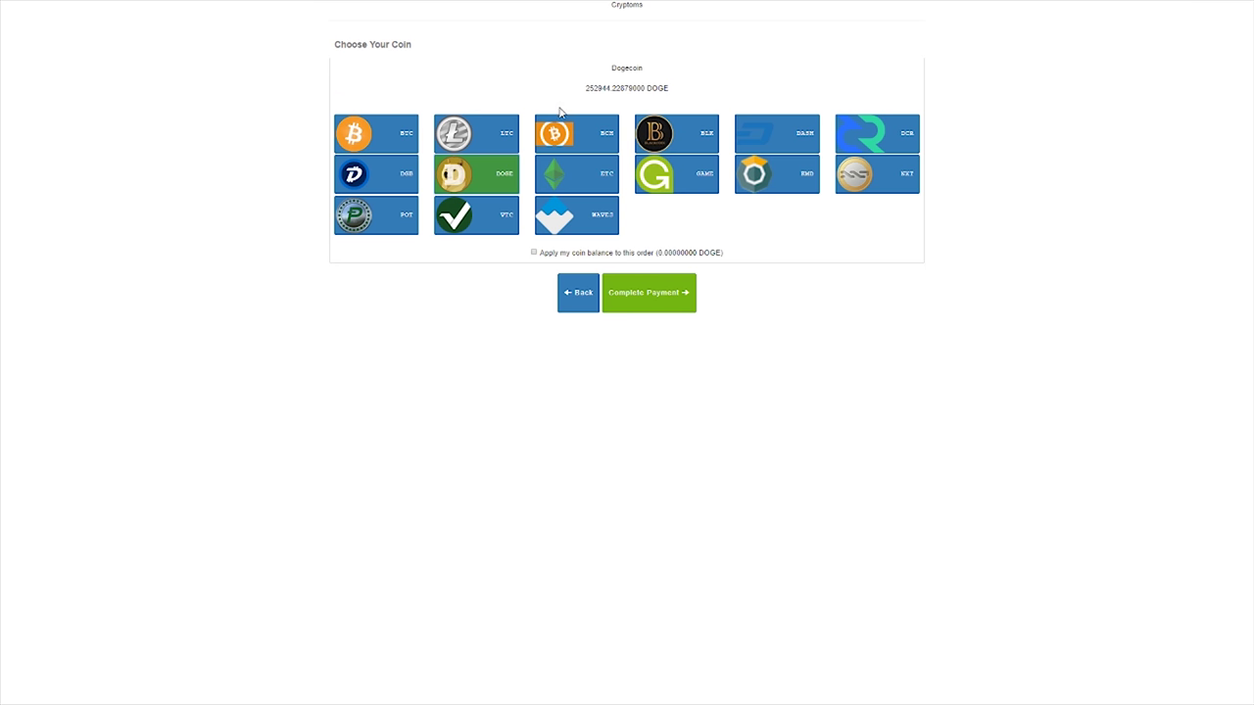
pyautogui.click(390, 138)
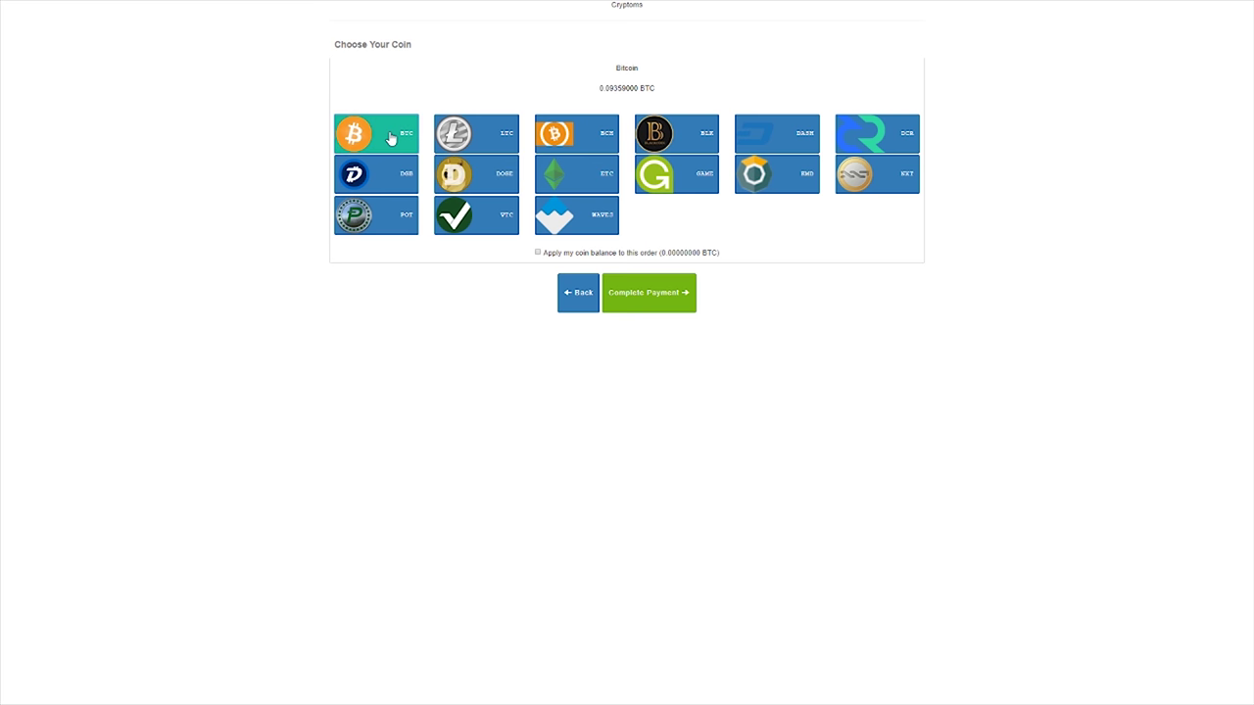
pyautogui.click(487, 149)
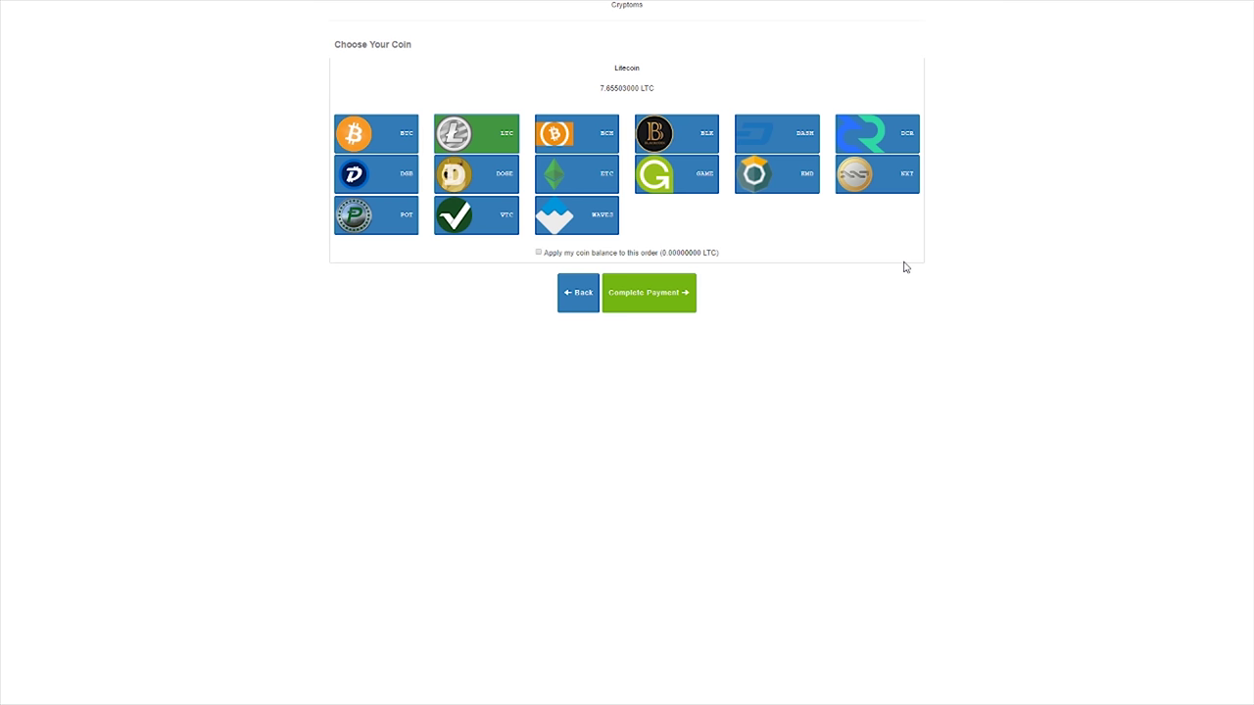
pyautogui.click(609, 199)
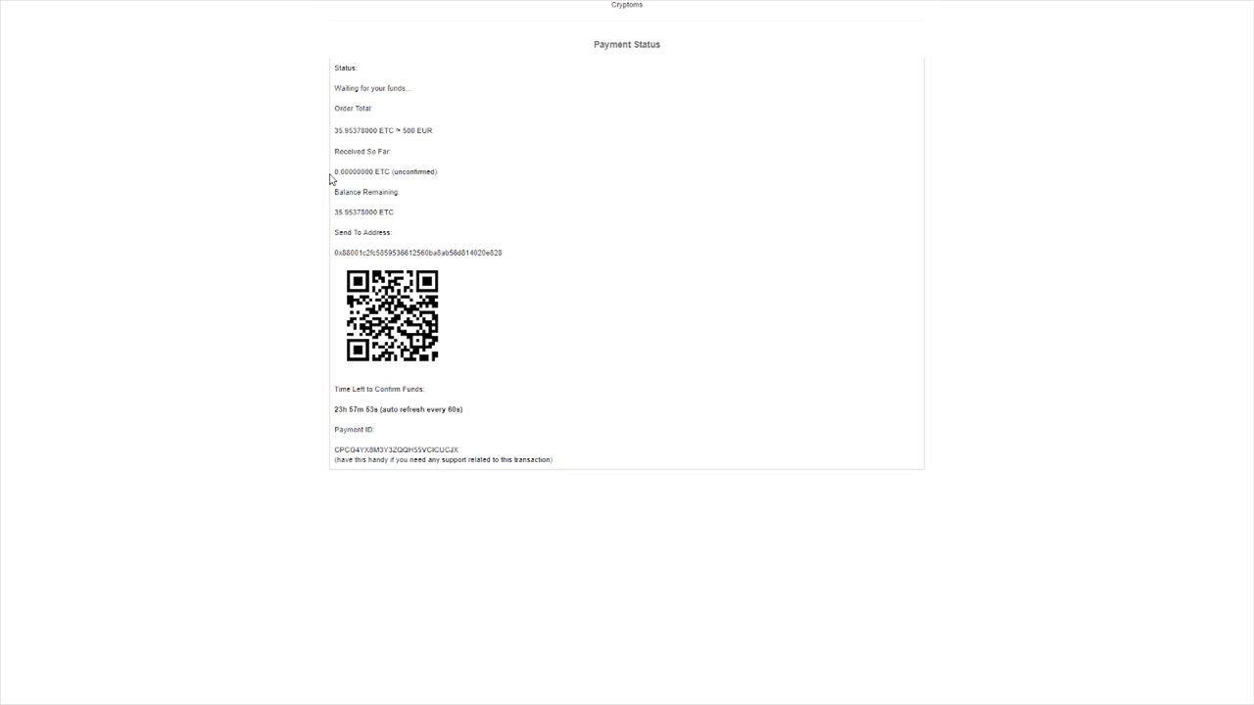
# Exit full screen and close the CoinPayments.net Checkout tab
pyautogui.press('F11')
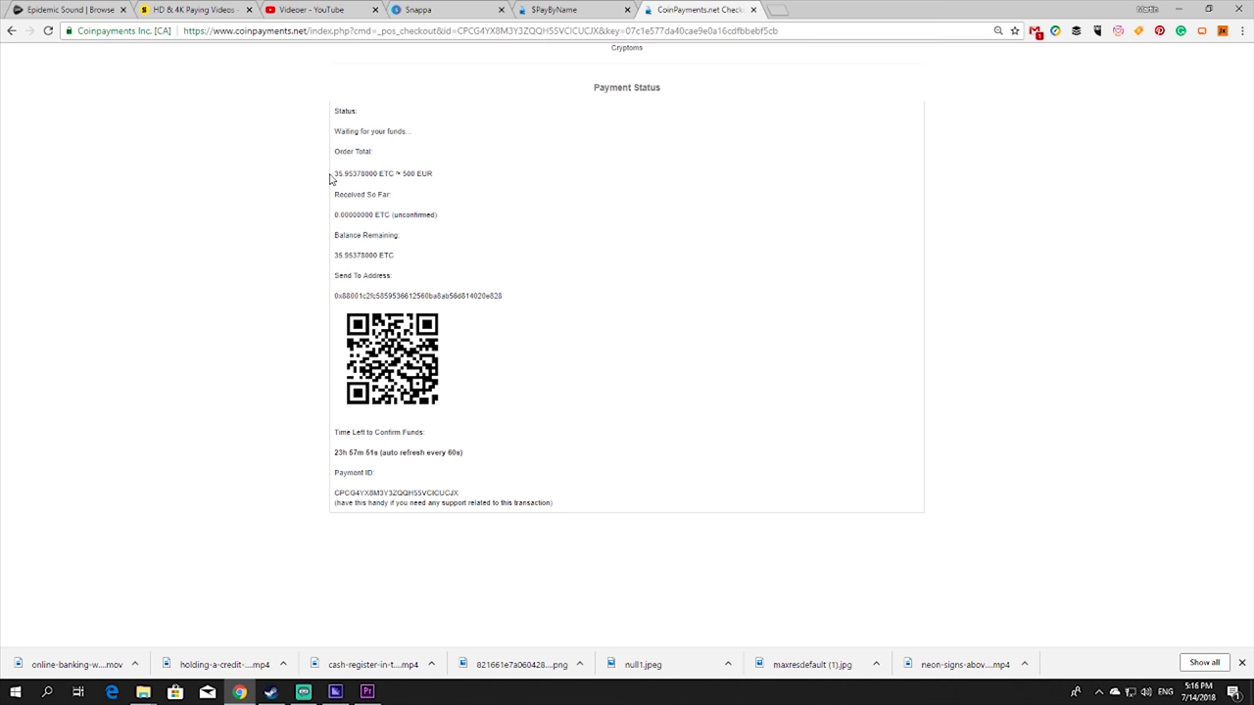
pyautogui.click(753, 9)
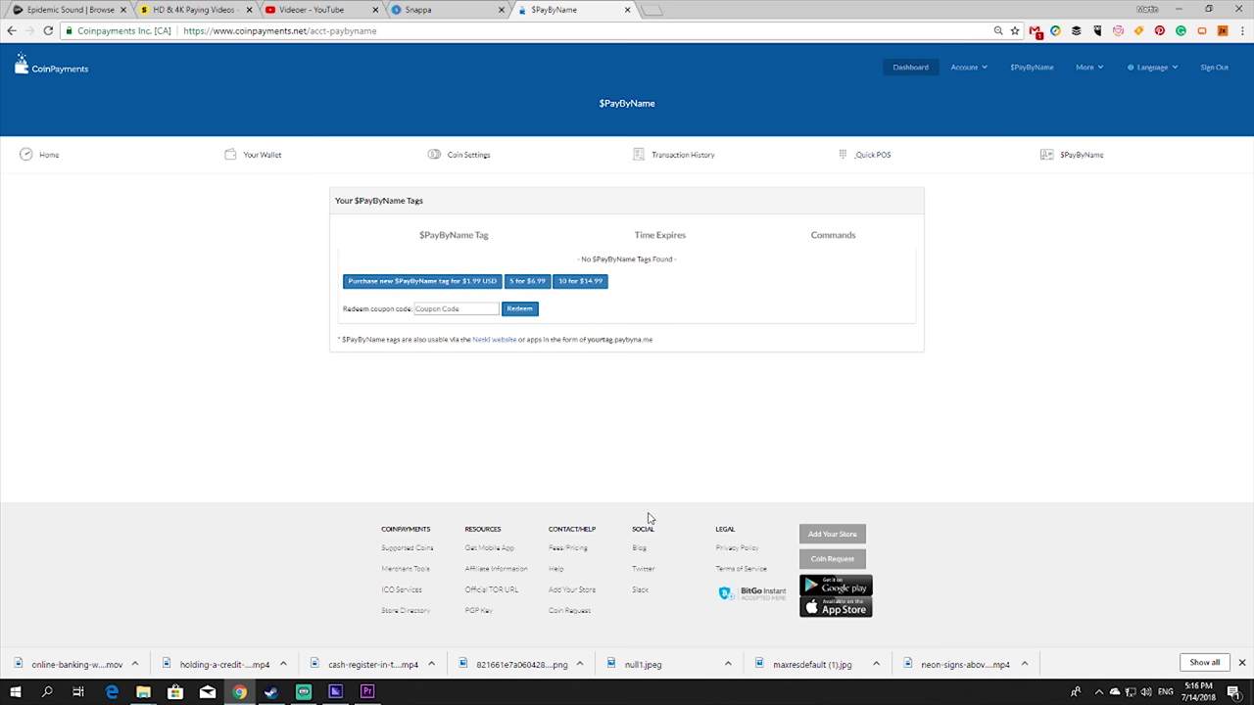
# Open Merchant Tools in full screen and look over the Shopping Cart Plugins section
pyautogui.click(402, 572)
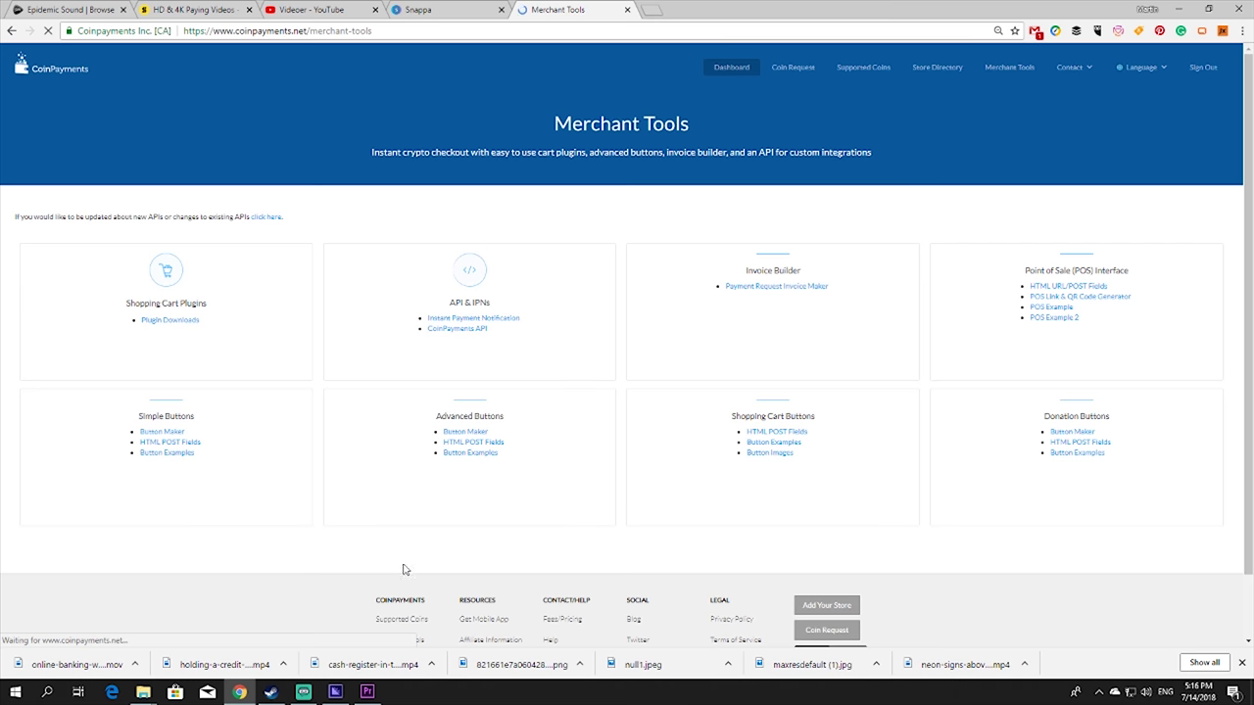
pyautogui.scroll(-1, 228, 403)
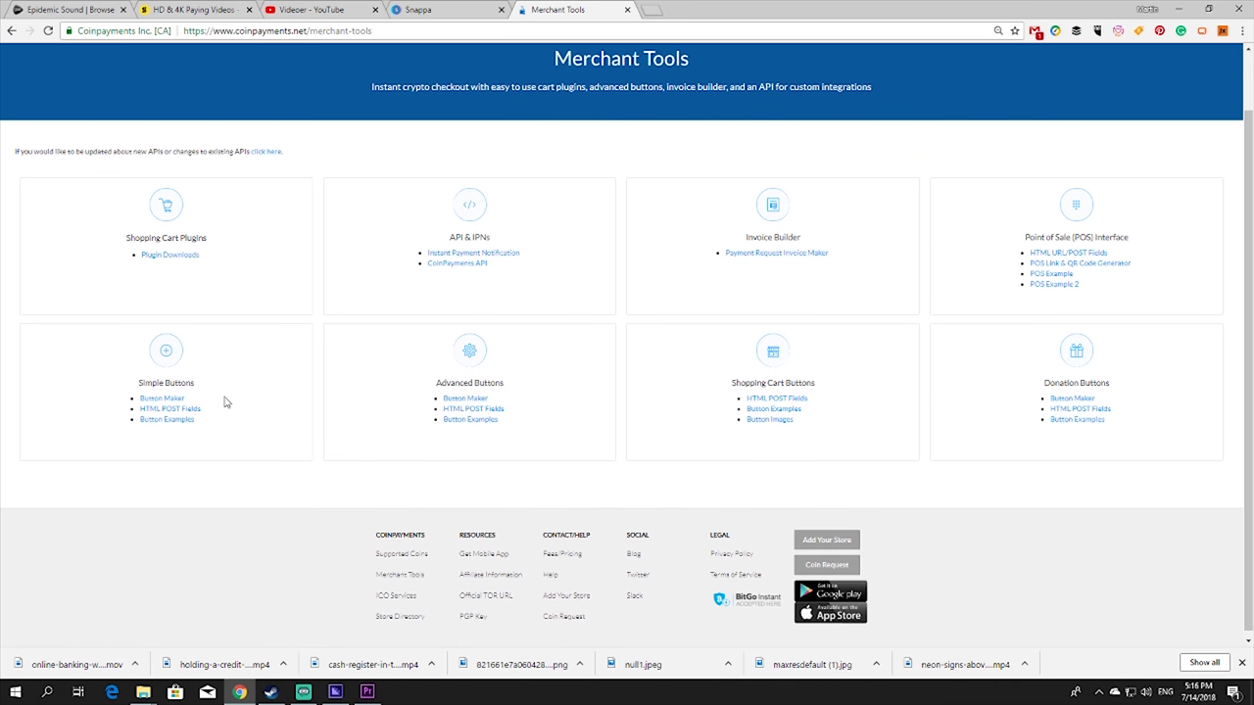
pyautogui.press('F11')
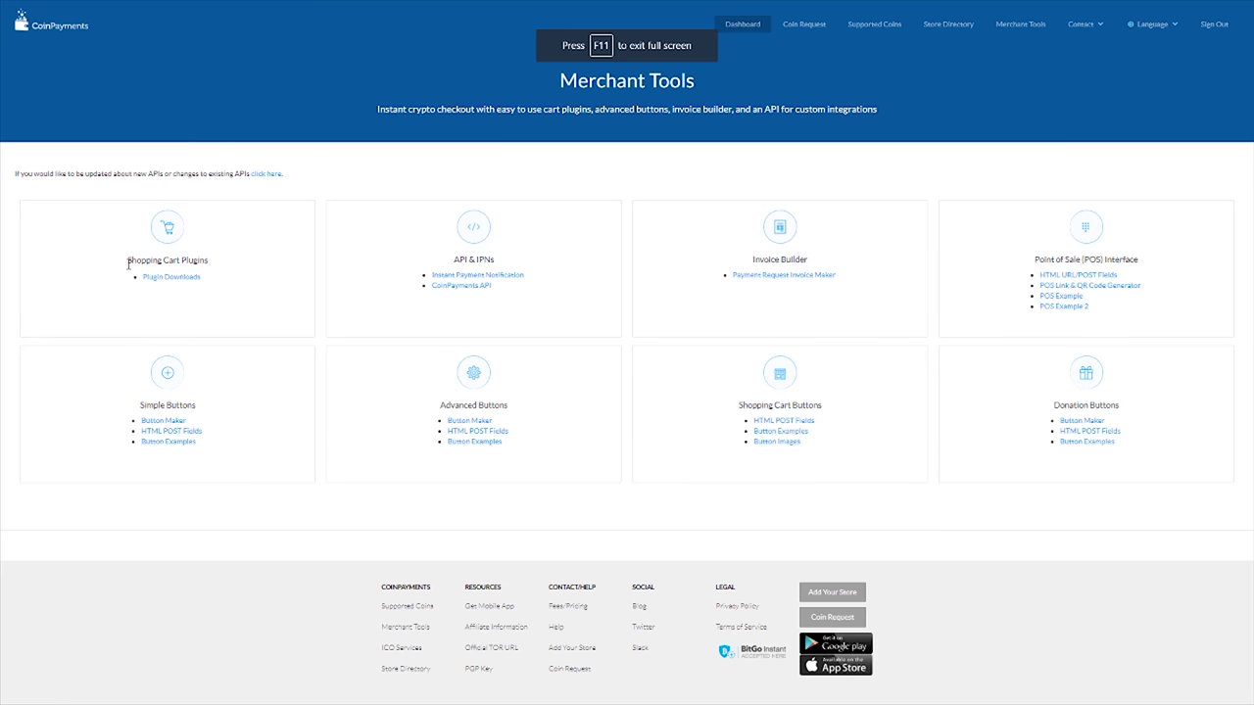
pyautogui.moveTo(127, 261); pyautogui.dragTo(204, 262)
pyautogui.click(184, 300)
# Browse the shopping cart plugin downloads table, then return to Merchant Tools
pyautogui.click(174, 281)
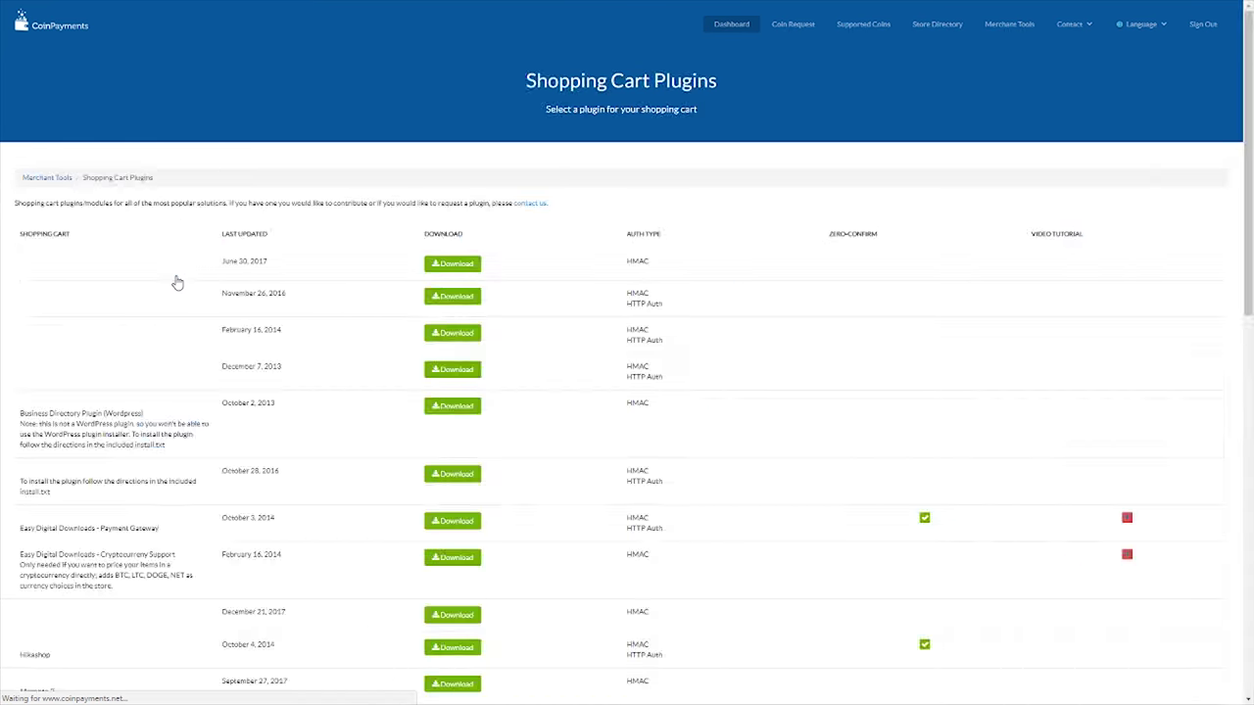
pyautogui.scroll(-4, 163, 368)
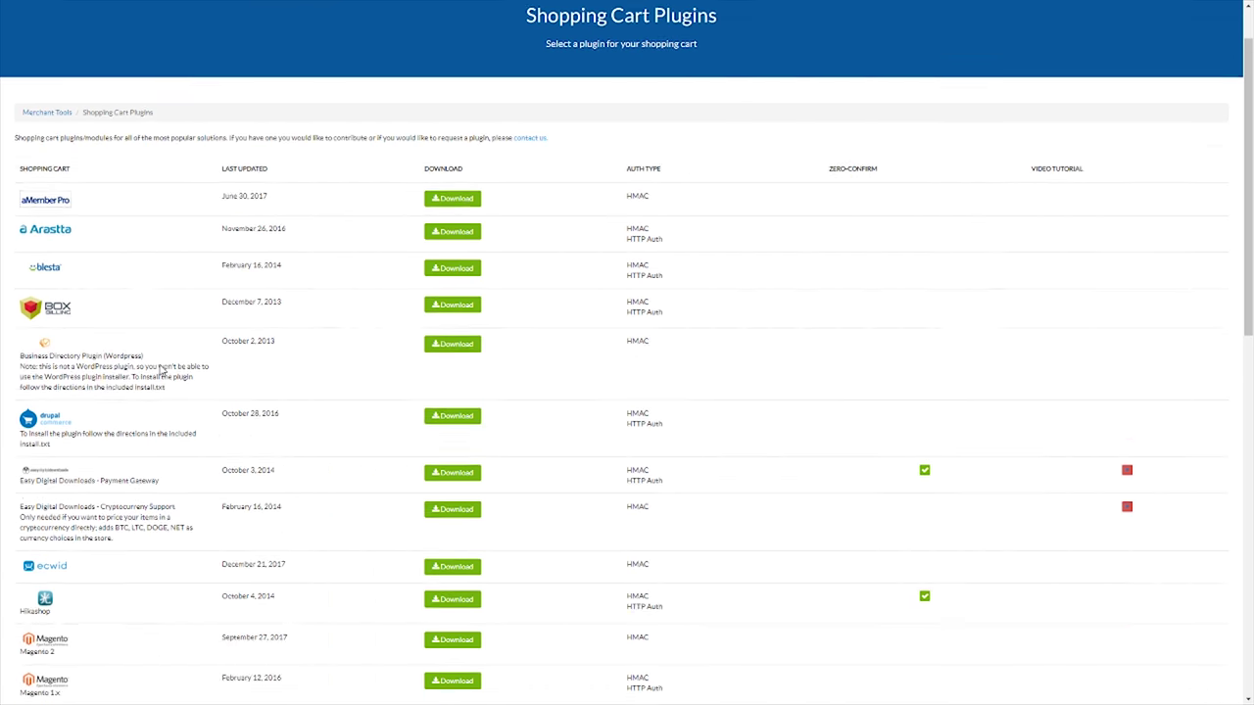
pyautogui.scroll(-6, 162, 370)
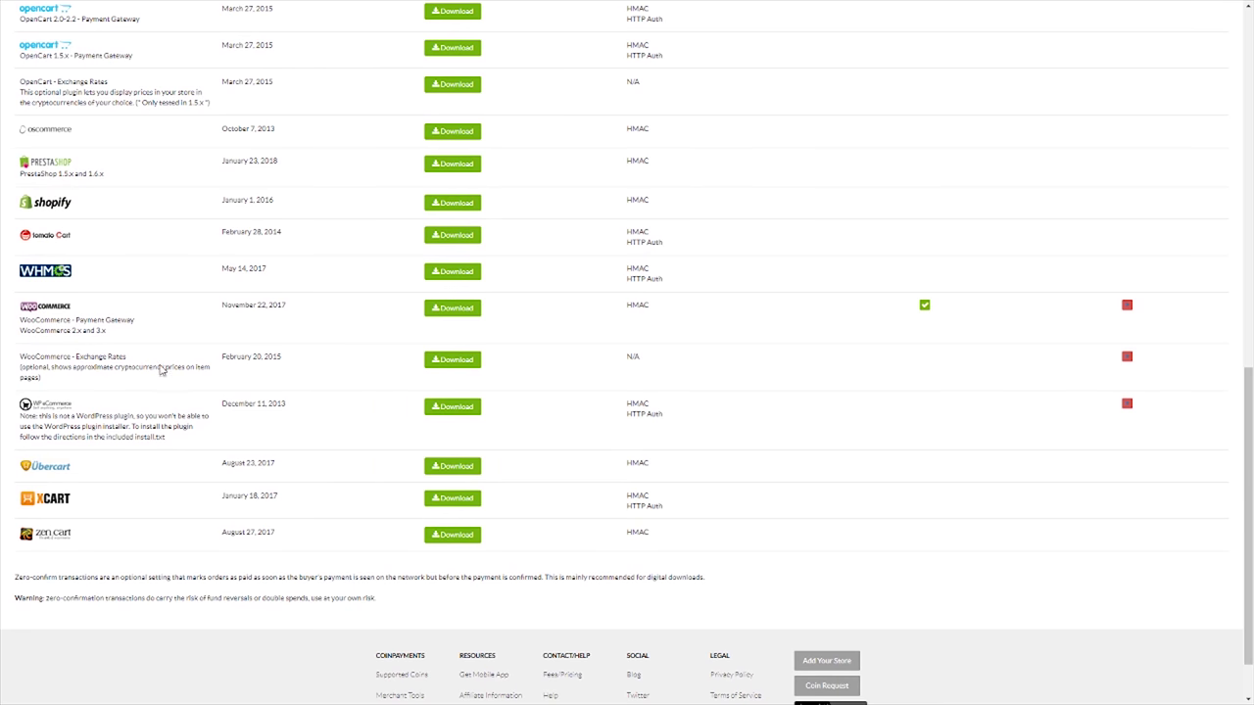
pyautogui.hotkey('alt', 'Left')
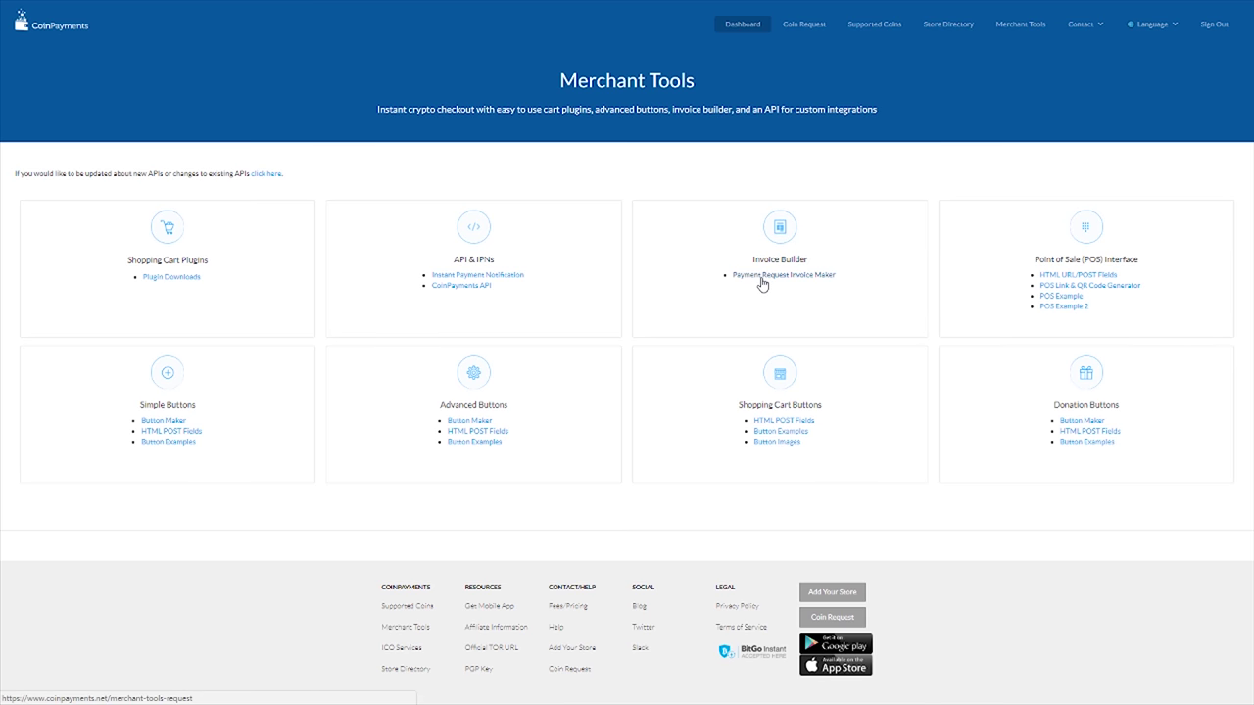
# Glance at the Payment Request Invoice Maker and the HTML URL/POST Fields docs, returning each time
pyautogui.click(762, 277)
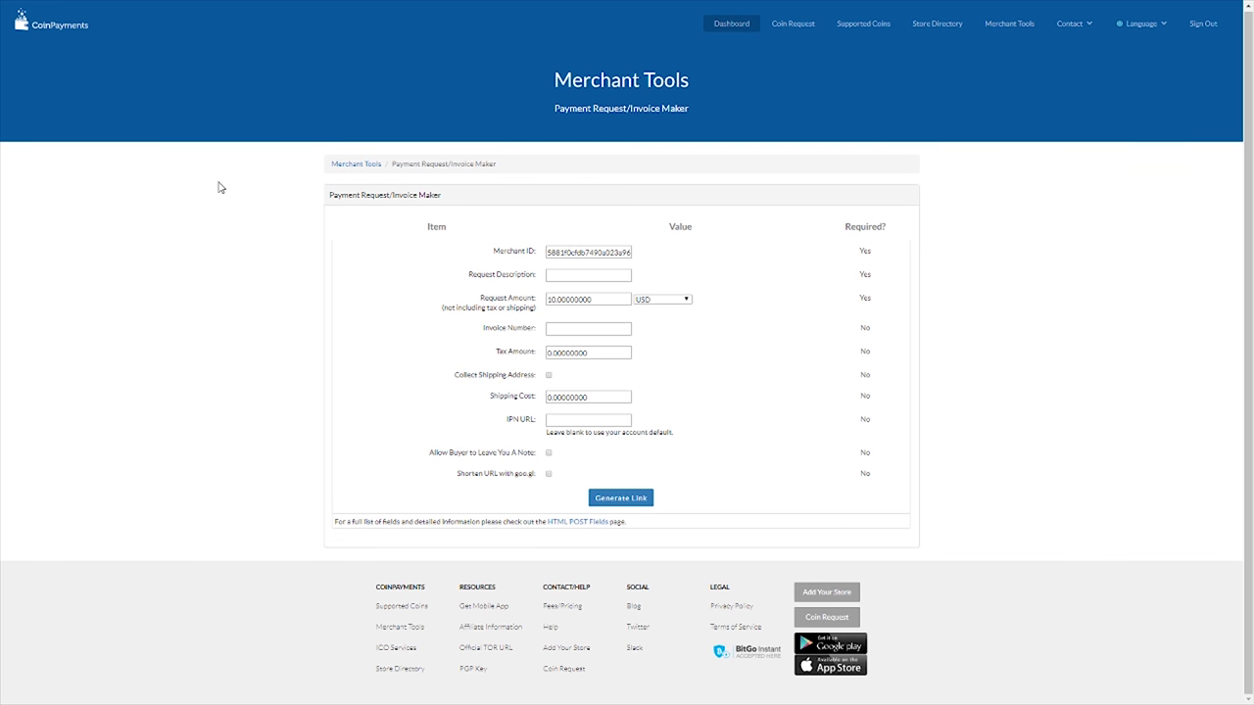
pyautogui.hotkey('alt', 'Left')
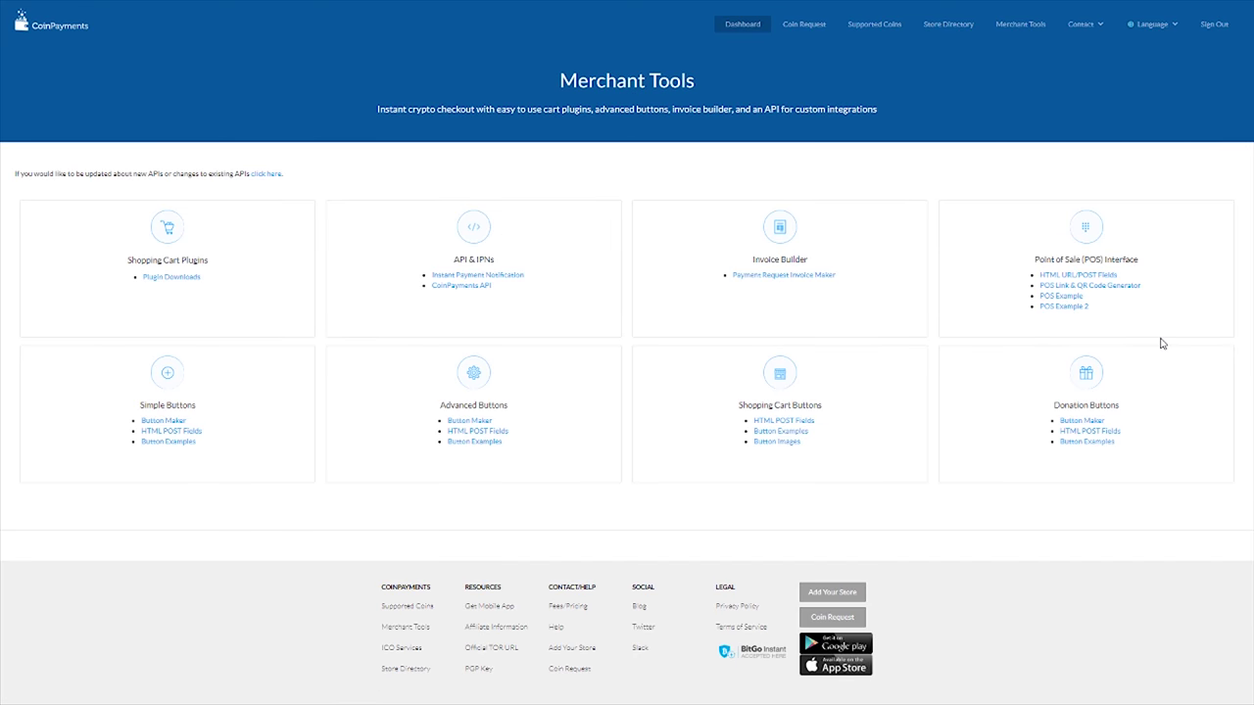
pyautogui.click(1101, 278)
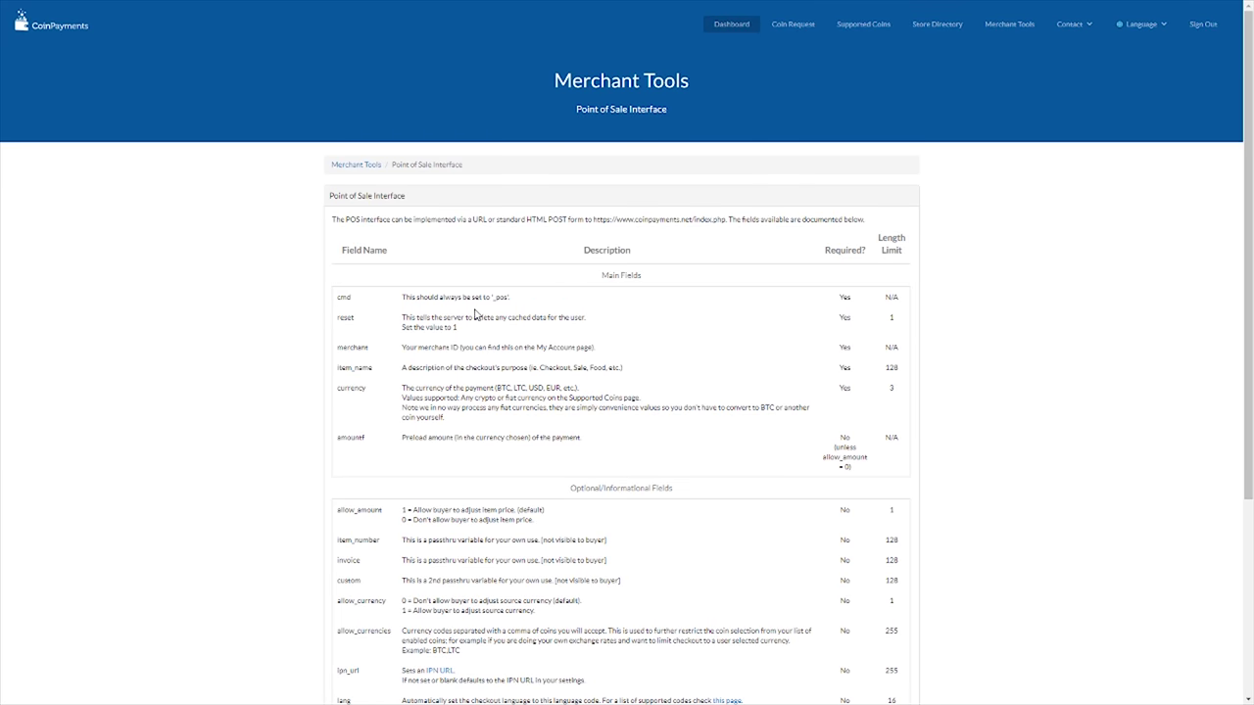
pyautogui.scroll(-3, 477, 314)
pyautogui.hotkey('alt', 'Left')
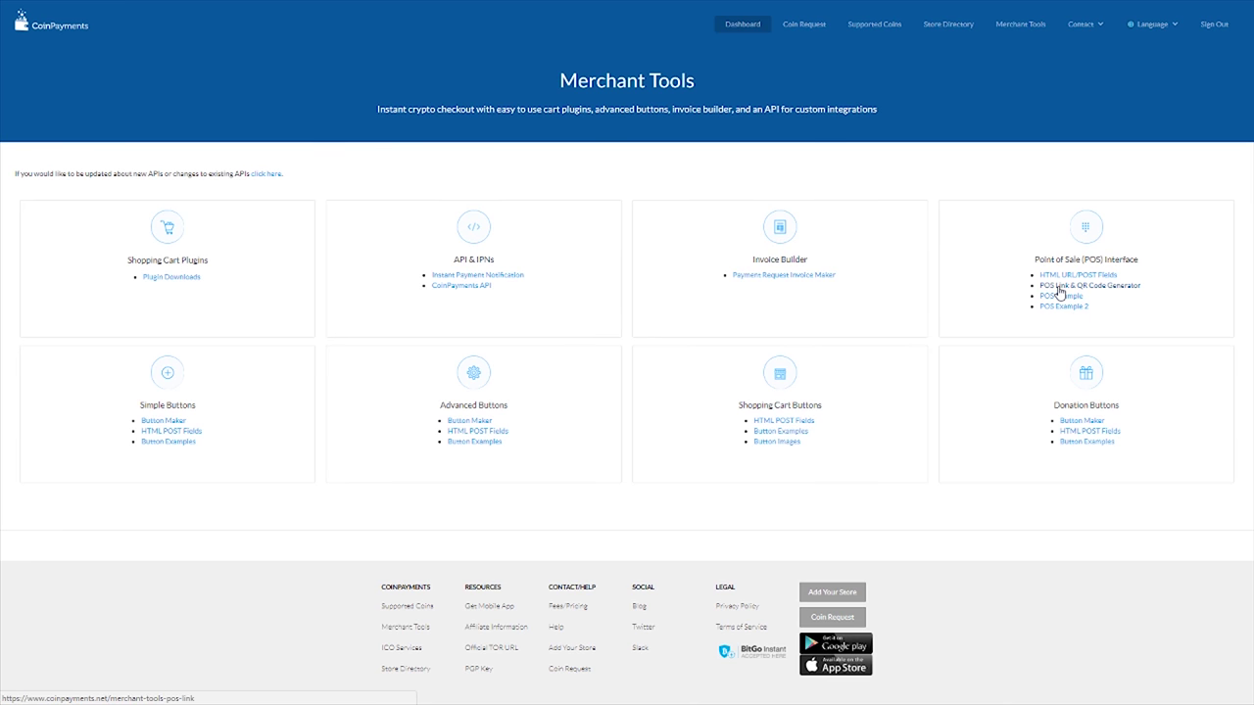
# View the POS Link & QR Code Generator page, then go back to Merchant Tools
pyautogui.click(1058, 287)
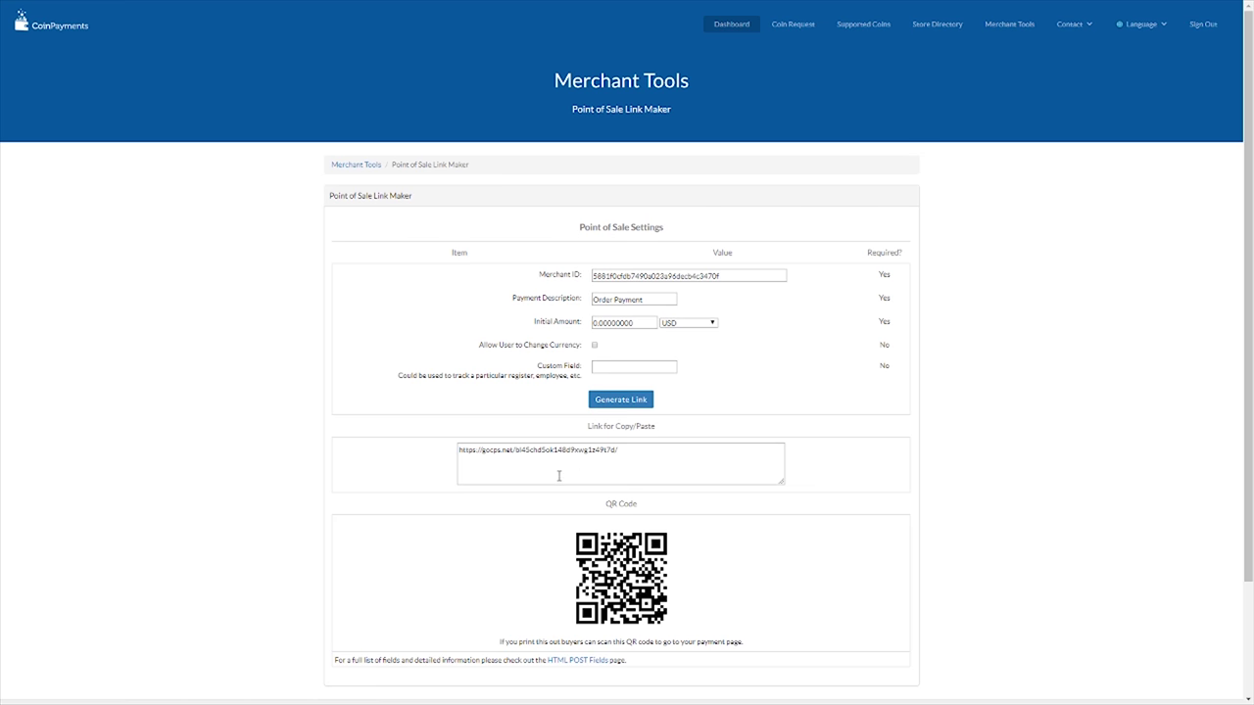
pyautogui.scroll(-3, 637, 496)
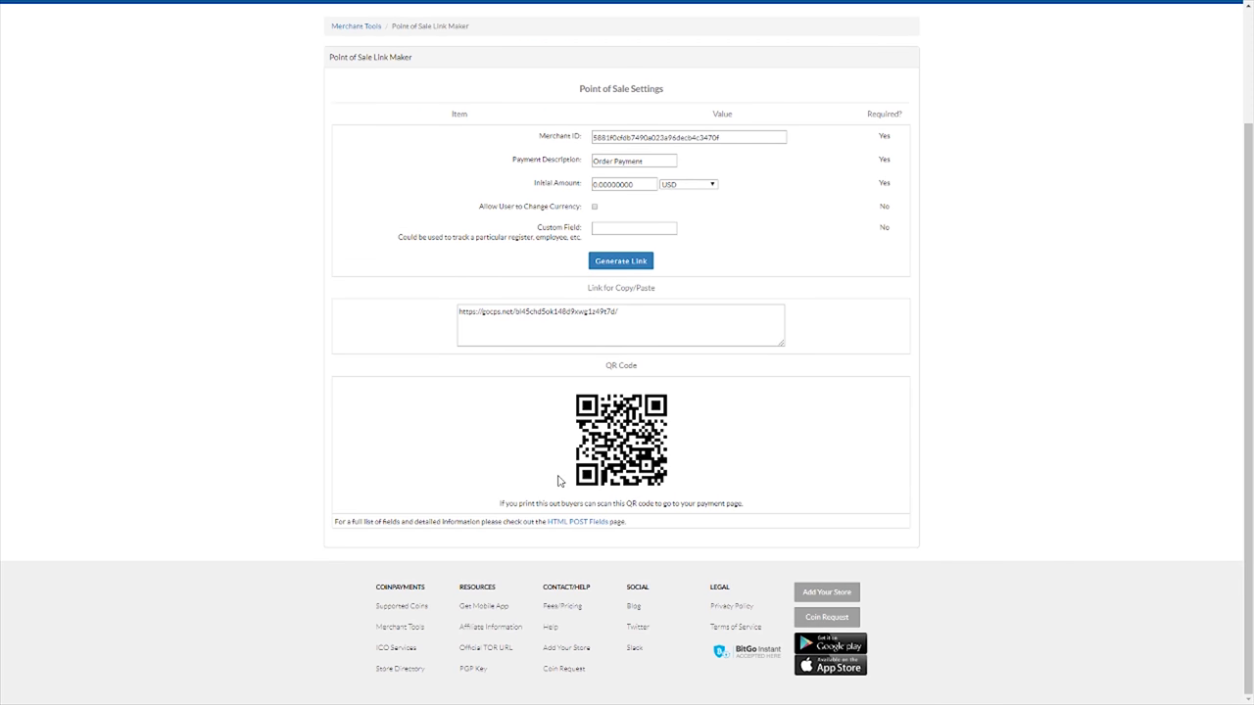
pyautogui.scroll(3, 558, 481)
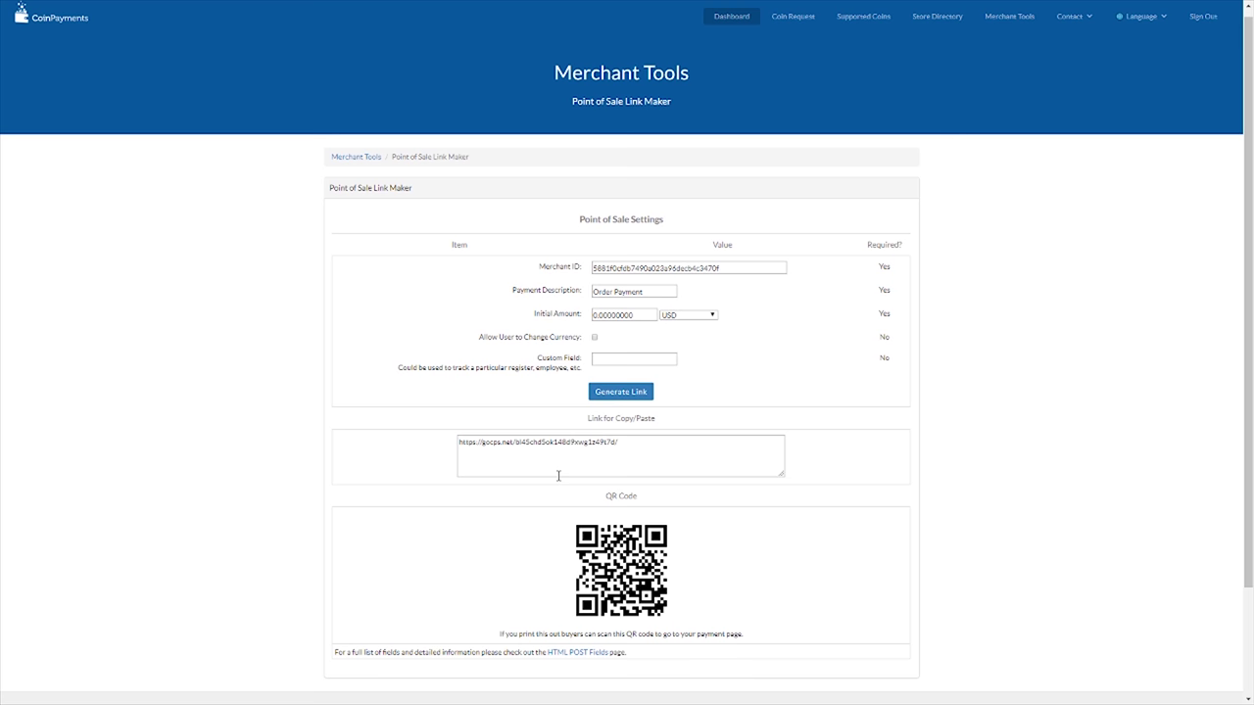
pyautogui.hotkey('alt', 'Left')
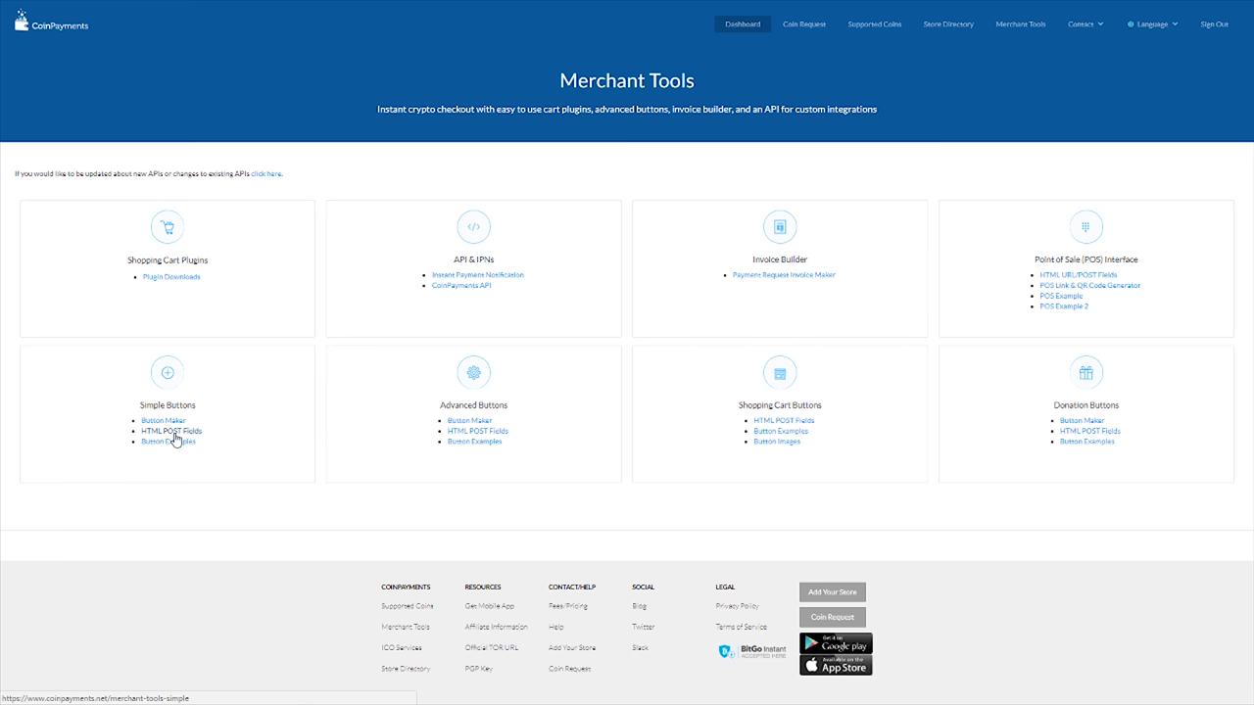
# Check the Simple Buttons field docs, then bring up the Simple Button Maker form
pyautogui.click(174, 434)
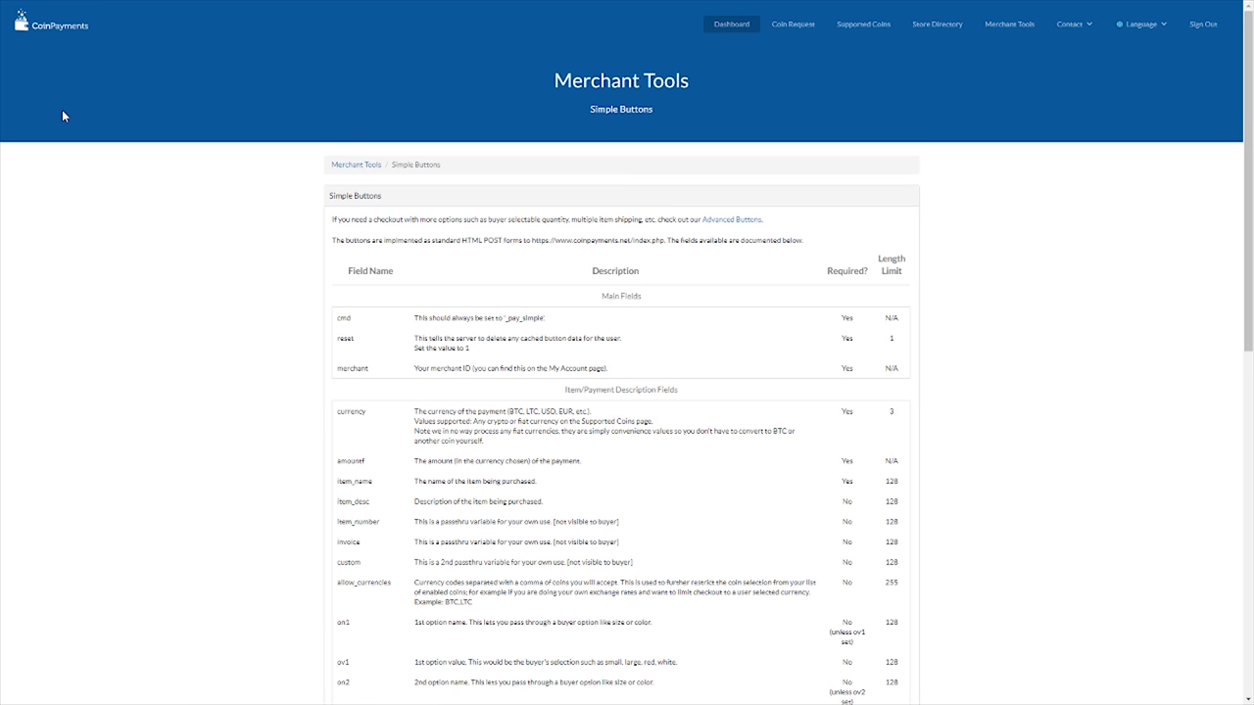
pyautogui.hotkey('alt', 'Left')
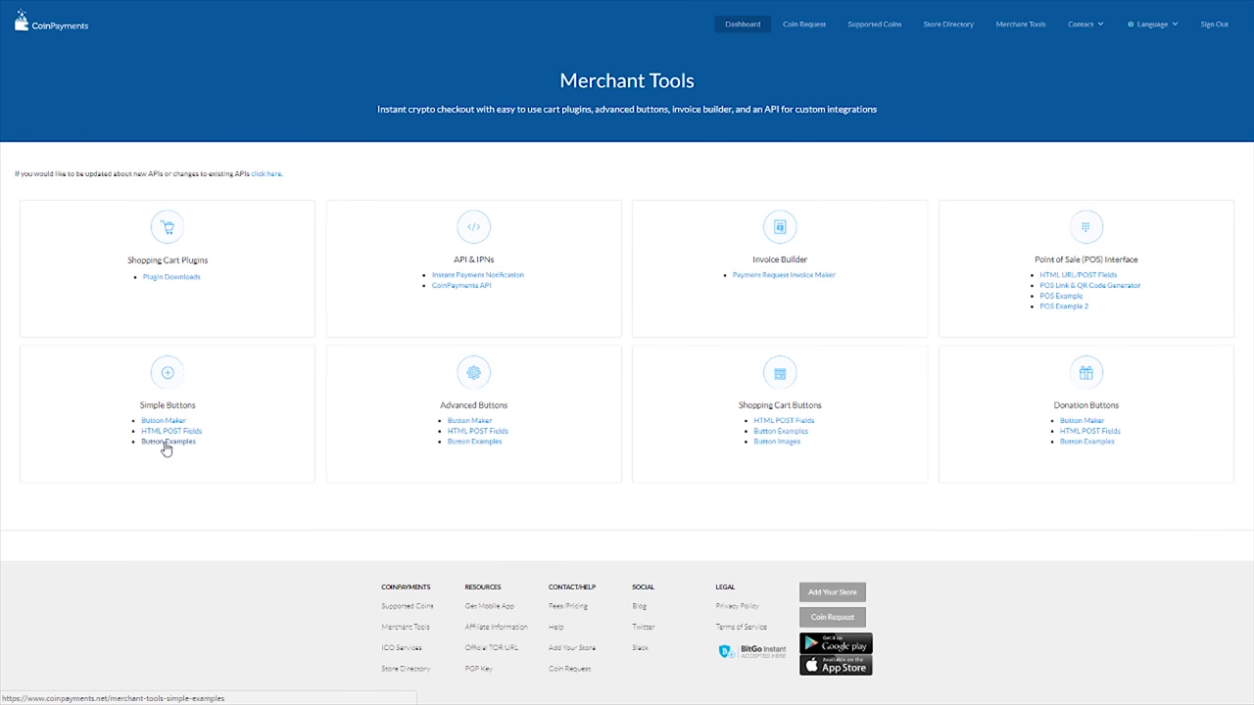
pyautogui.click(160, 421)
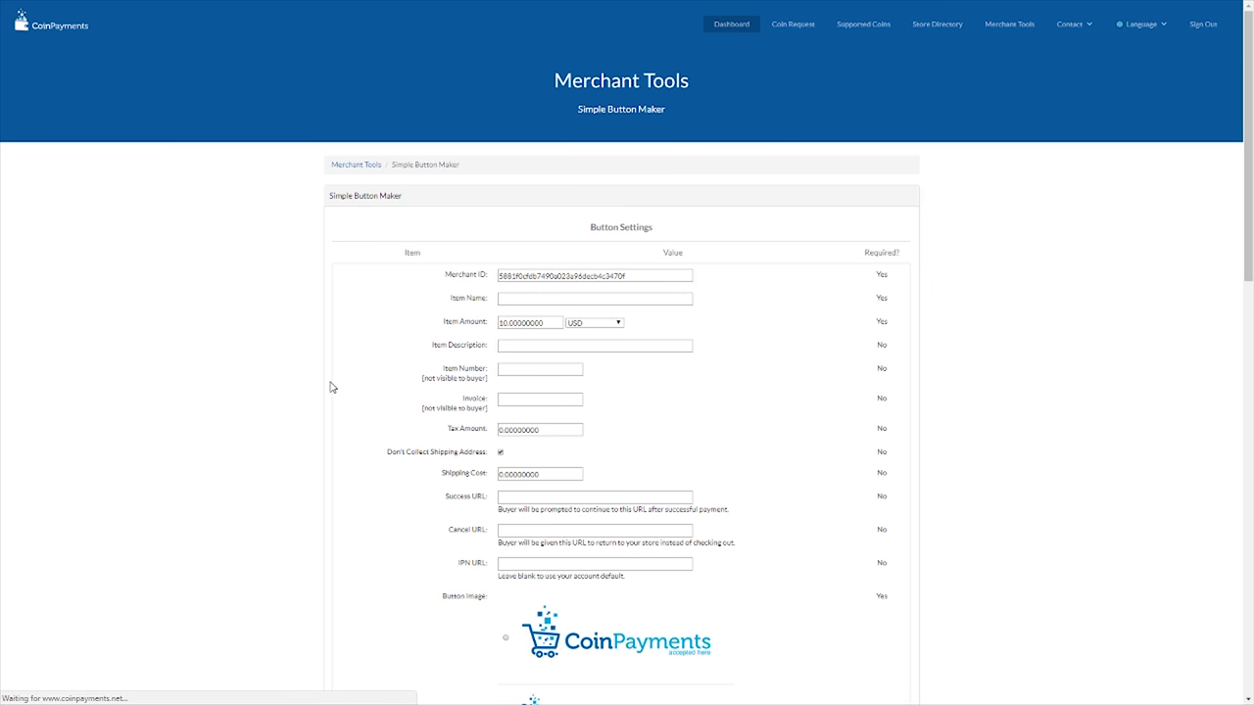
pyautogui.scroll(-5, 331, 387)
pyautogui.scroll(3, 331, 387)
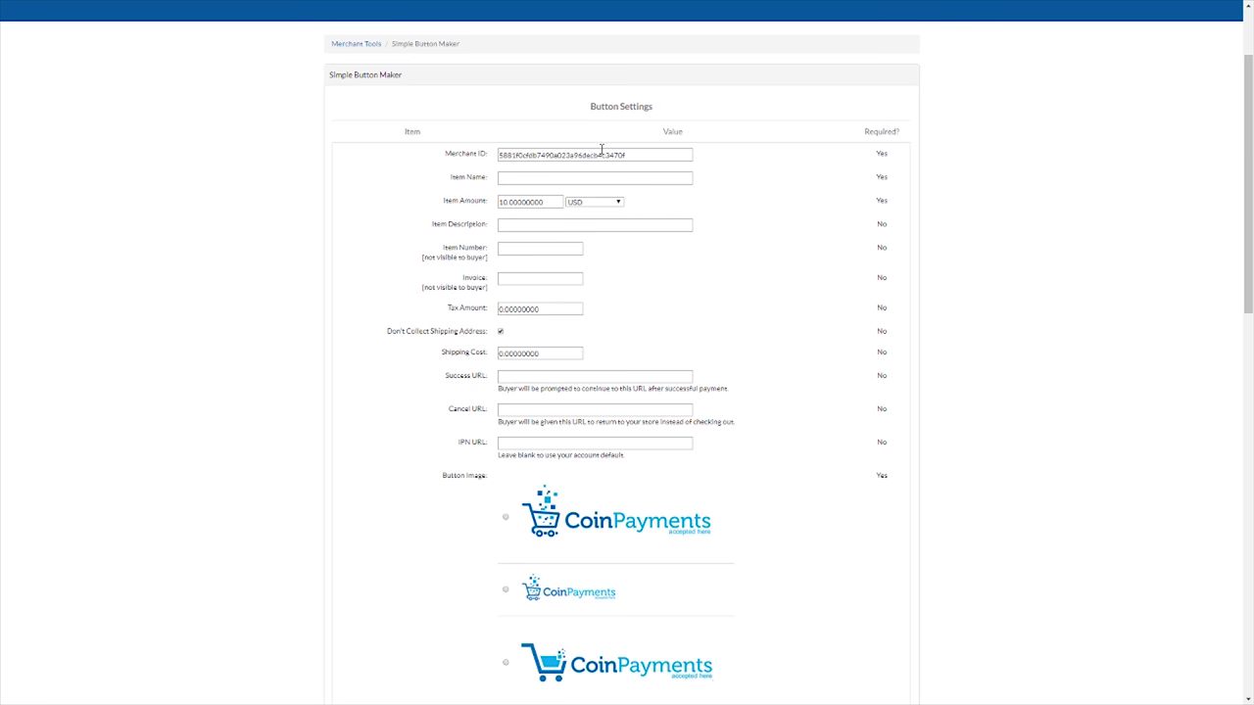
pyautogui.scroll(-1, 512, 177)
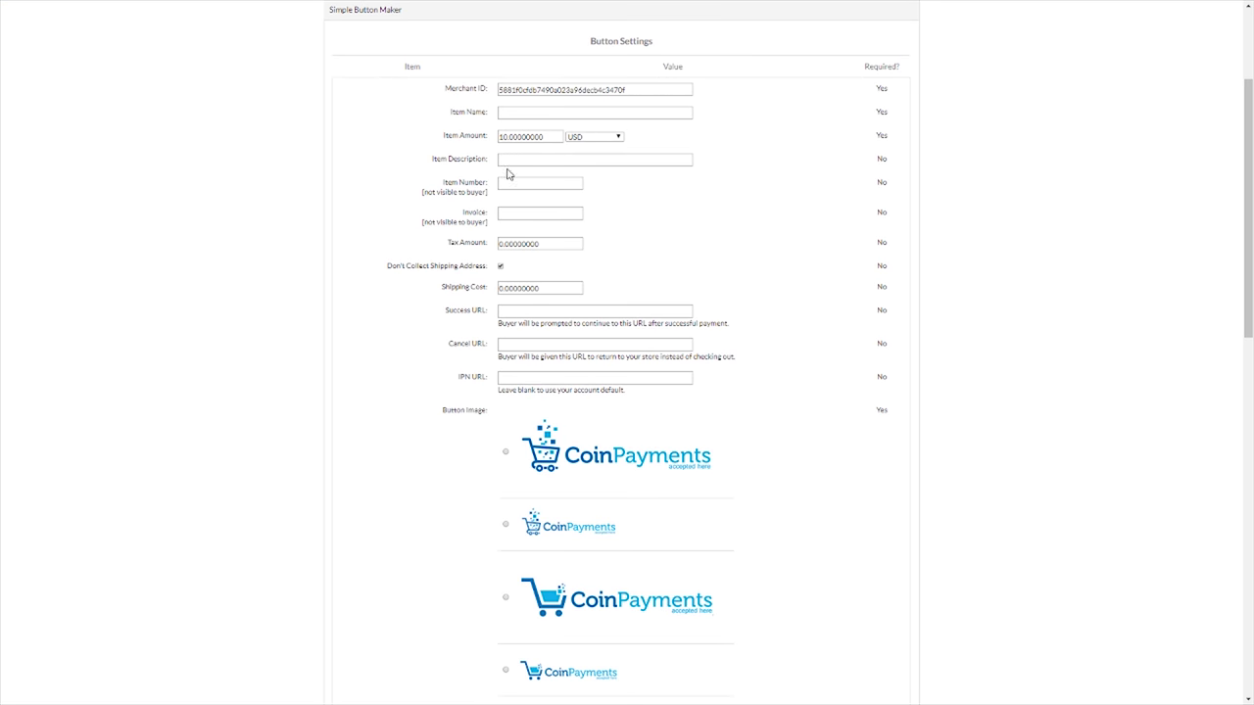
# Enter 'Donation' as the item name and browse the available button images
pyautogui.click(526, 111)
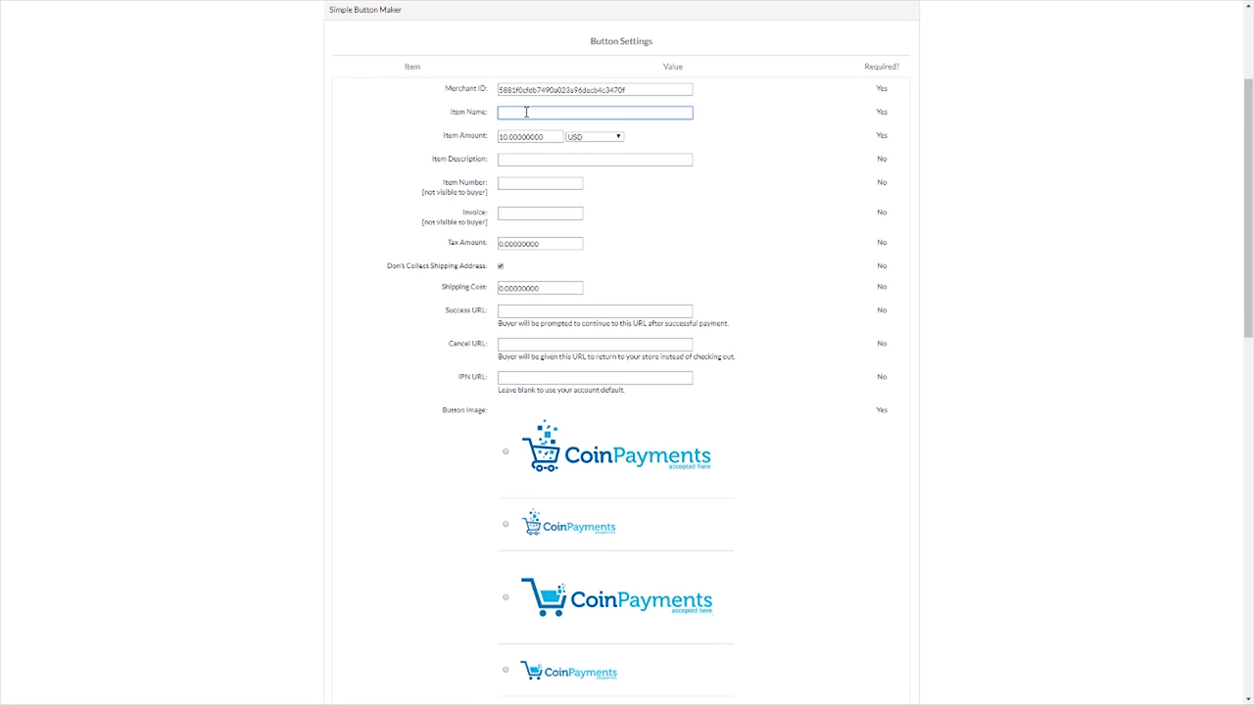
pyautogui.write('Donation')
pyautogui.click(521, 160)
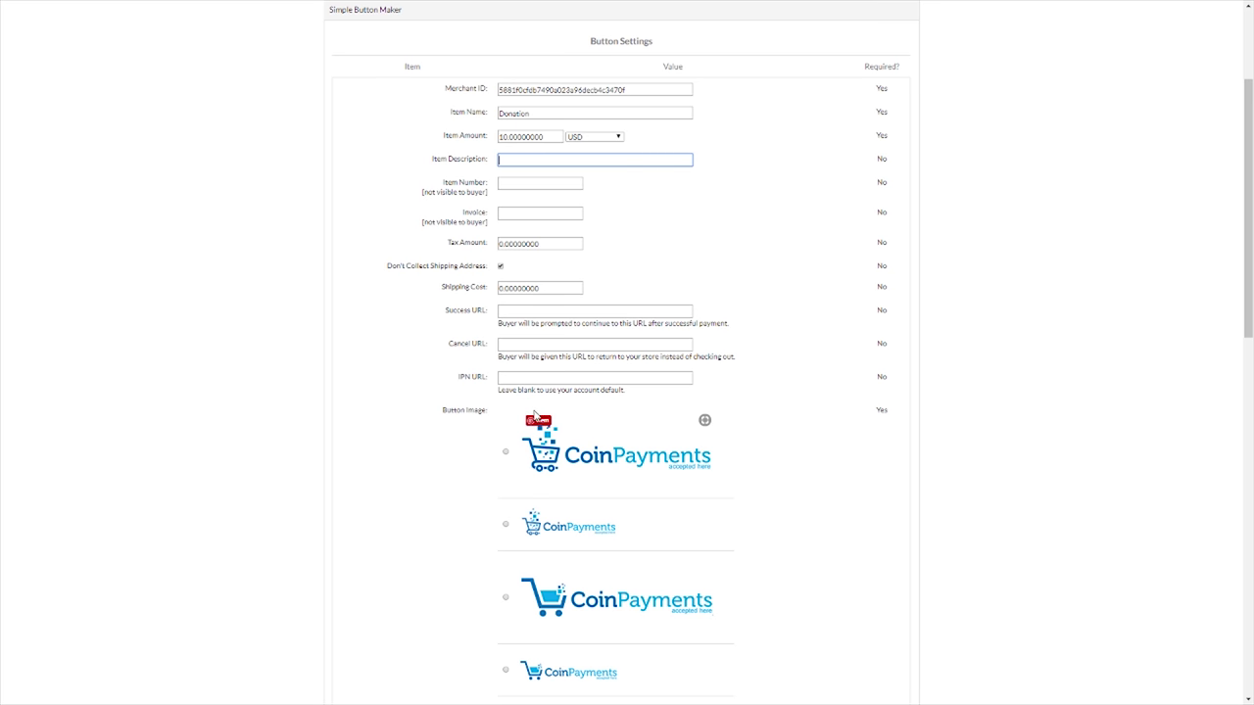
pyautogui.scroll(-6, 460, 419)
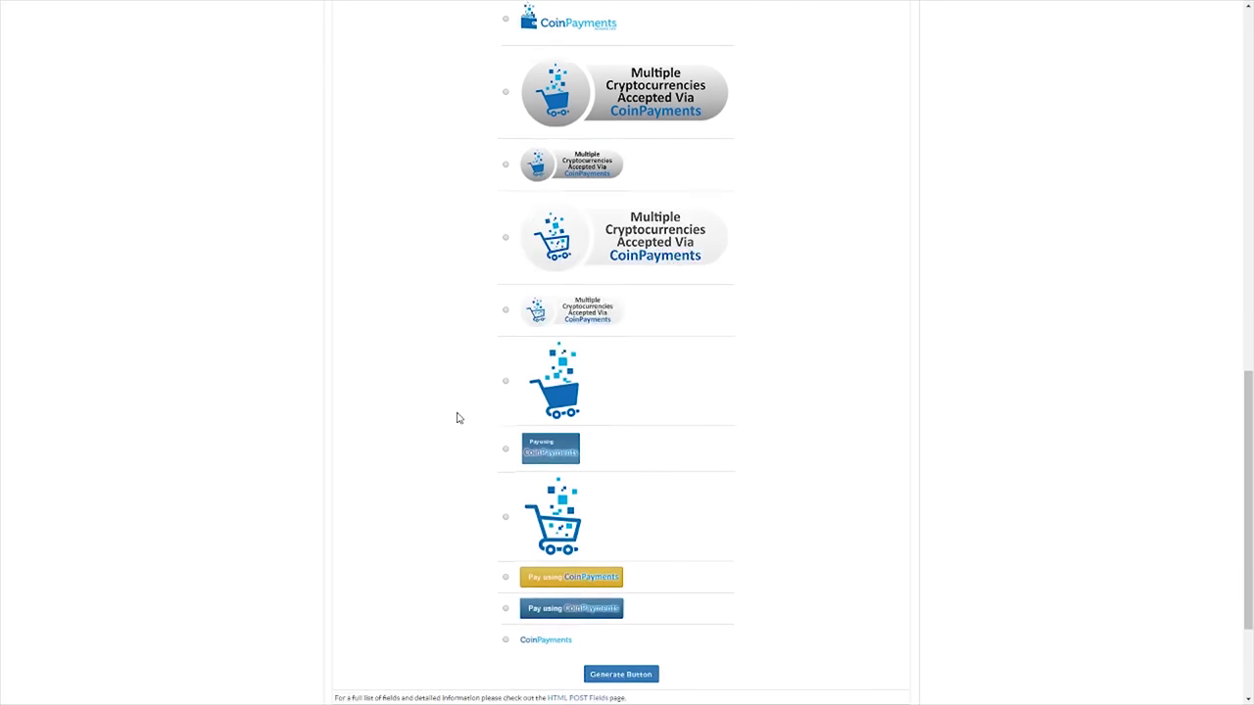
pyautogui.scroll(1, 457, 418)
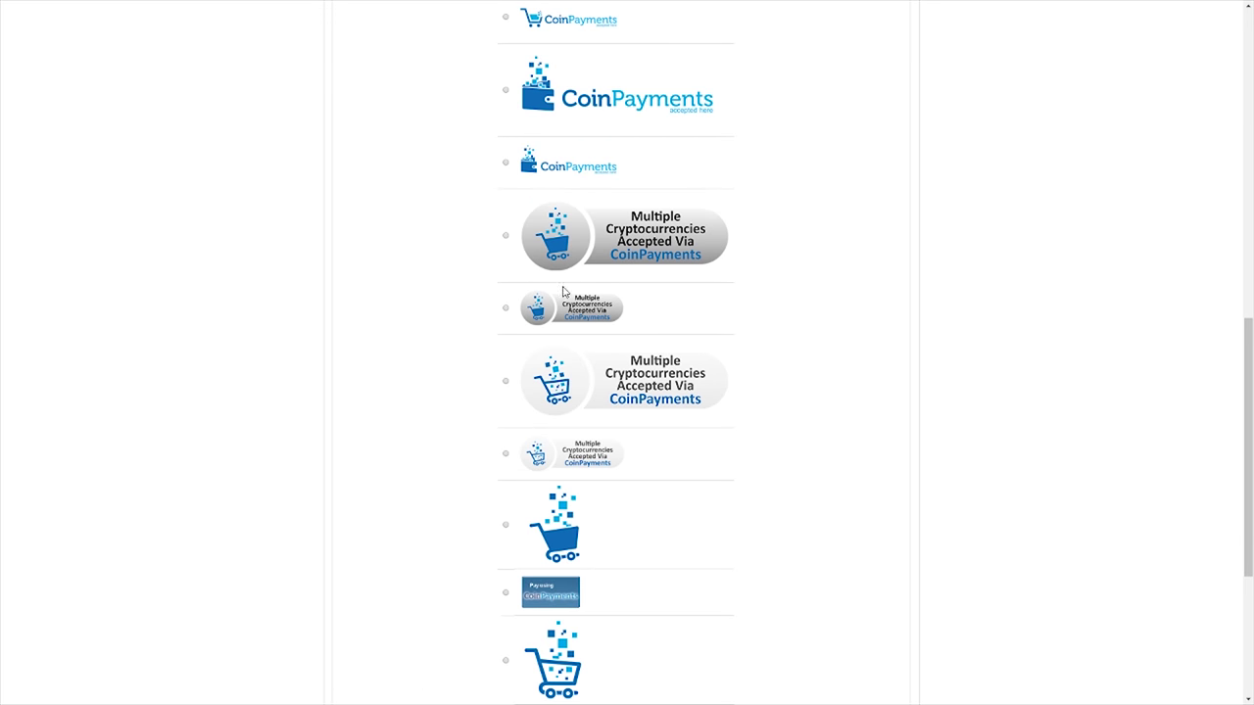
pyautogui.scroll(-3, 529, 299)
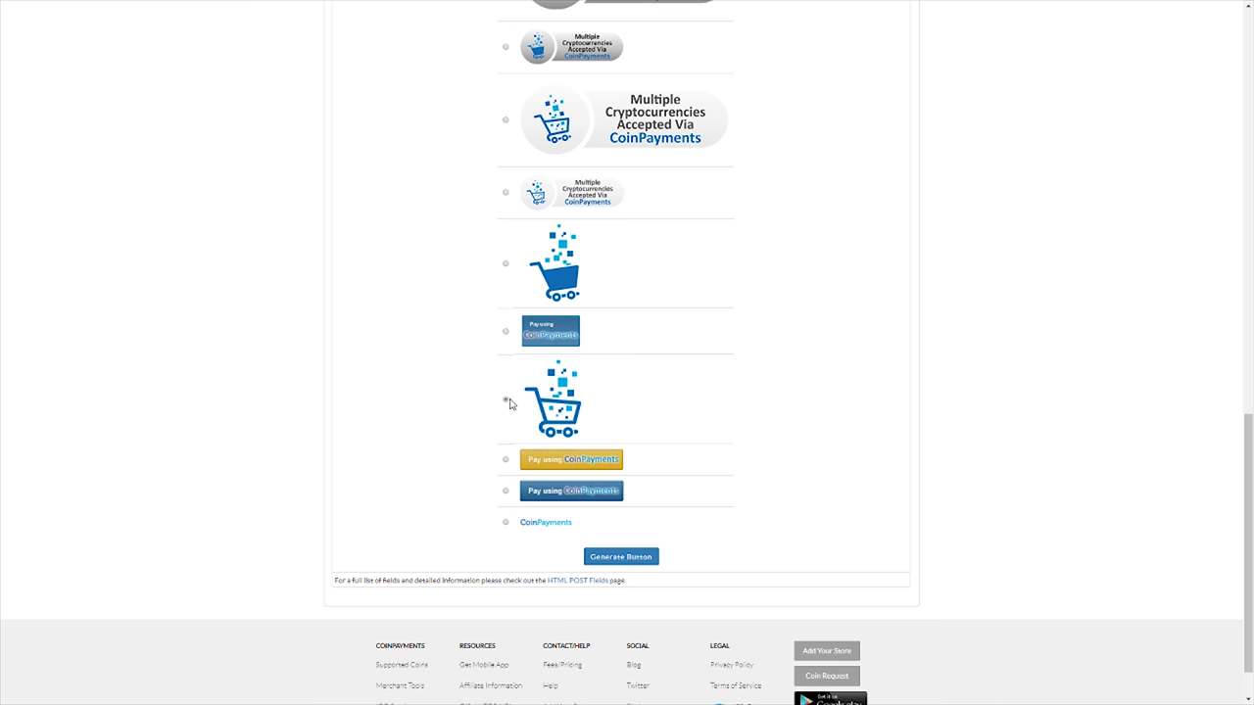
pyautogui.scroll(15, 500, 302)
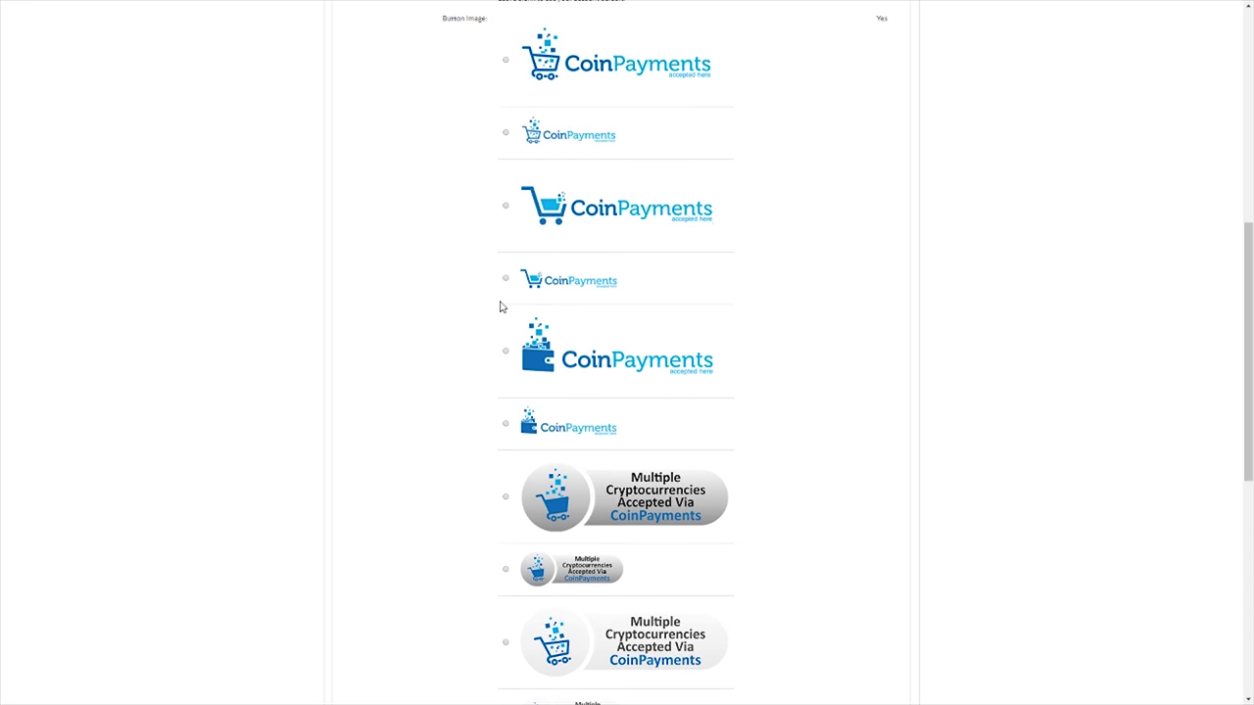
pyautogui.scroll(2, 489, 331)
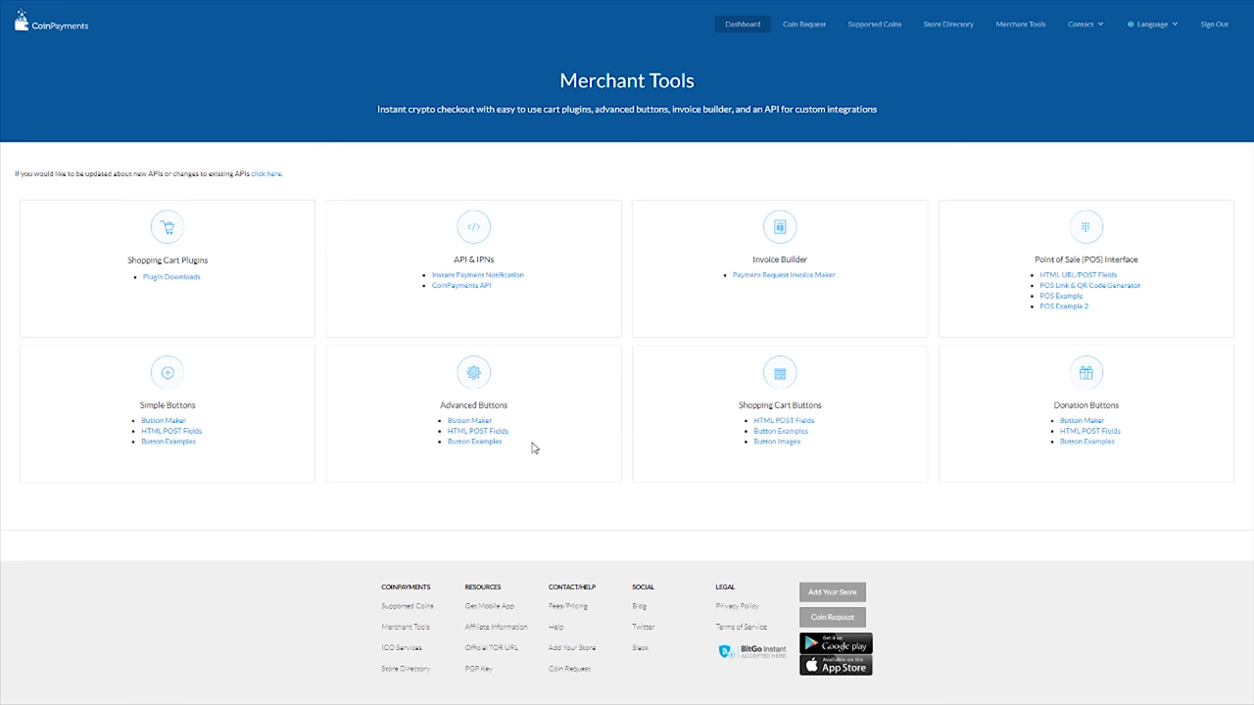
# Open the Donation Button Maker and name the donation 'Crypto Media Service'
pyautogui.click(1078, 422)
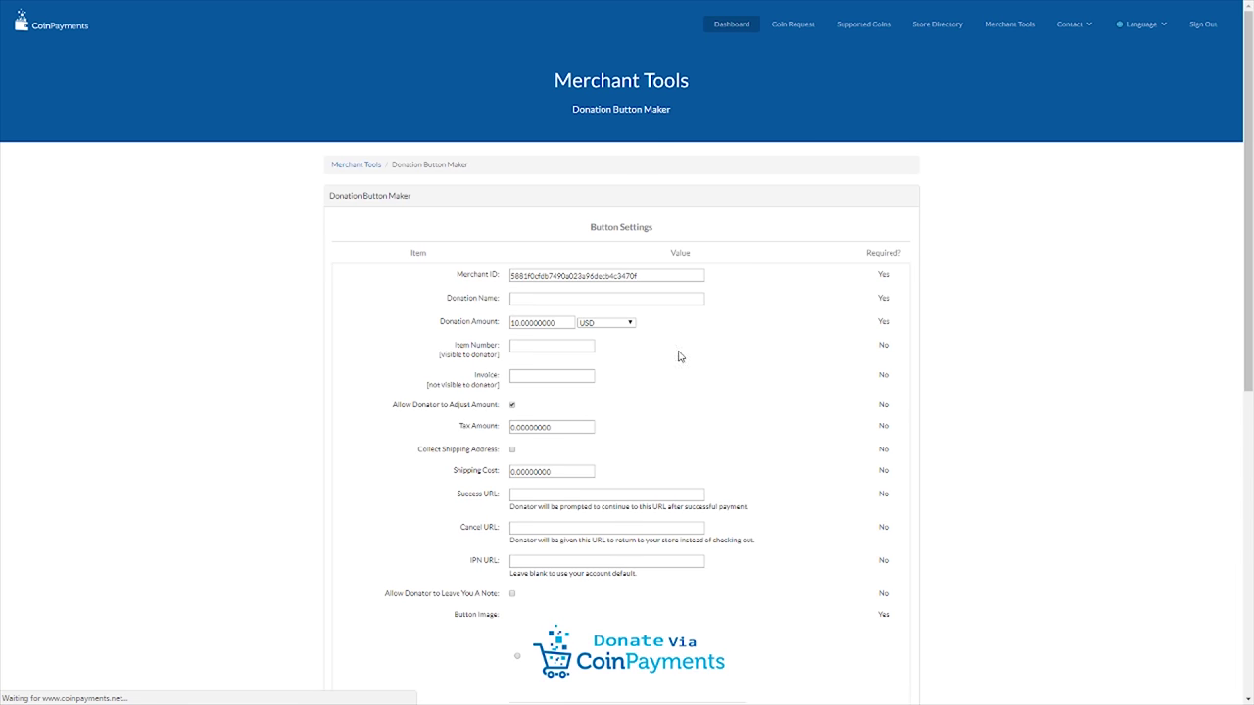
pyautogui.scroll(-5, 263, 481)
pyautogui.scroll(5, 264, 481)
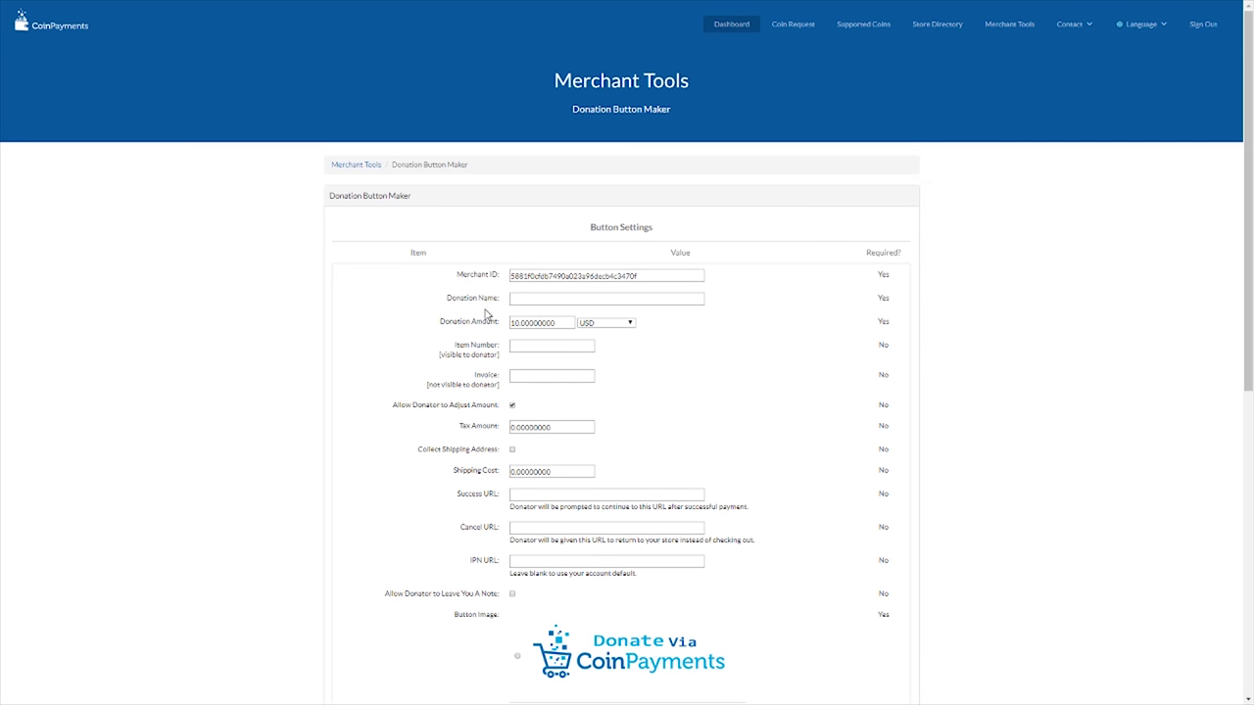
pyautogui.click(550, 295)
pyautogui.write('Crypto Me')
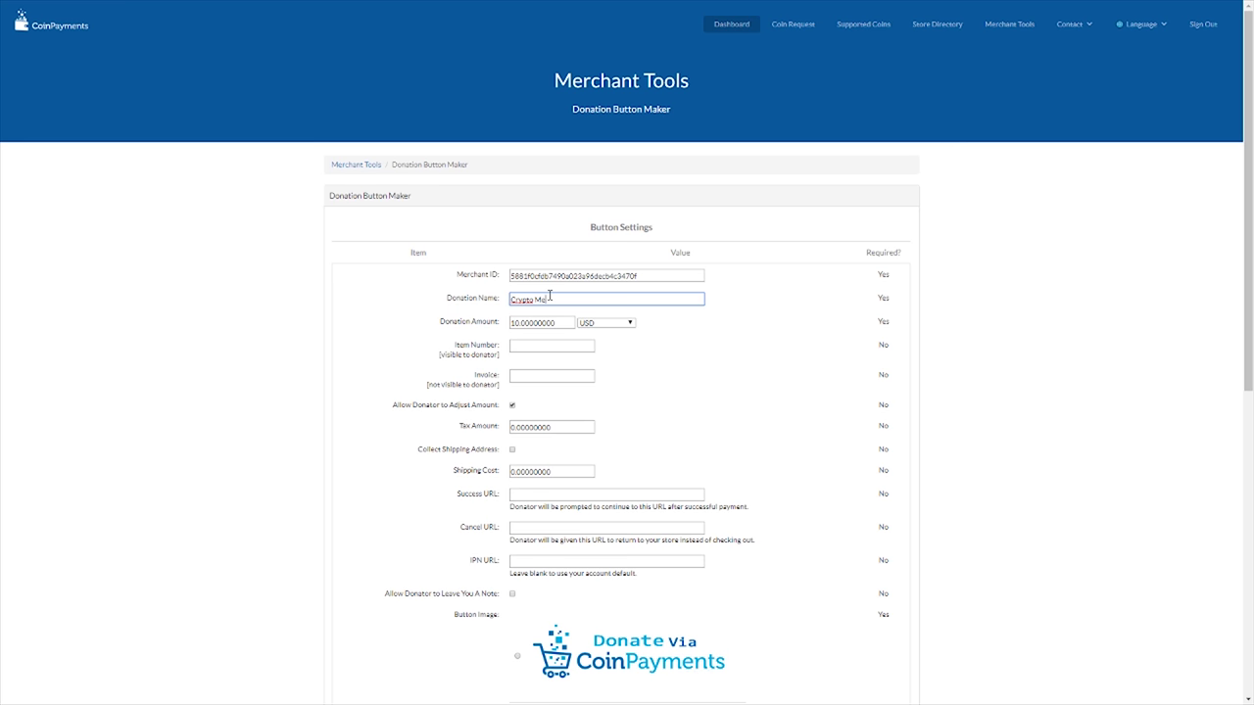
pyautogui.write('dia Service')
pyautogui.scroll(-3, 853, 359)
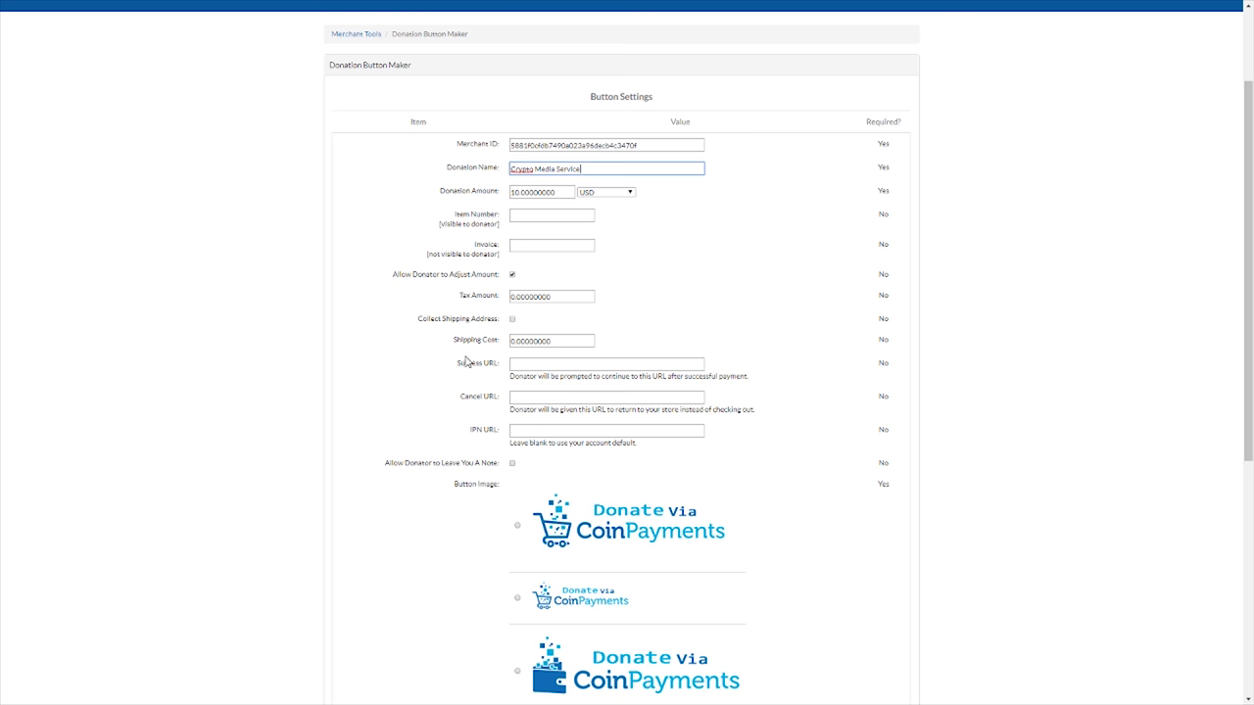
pyautogui.click(627, 364)
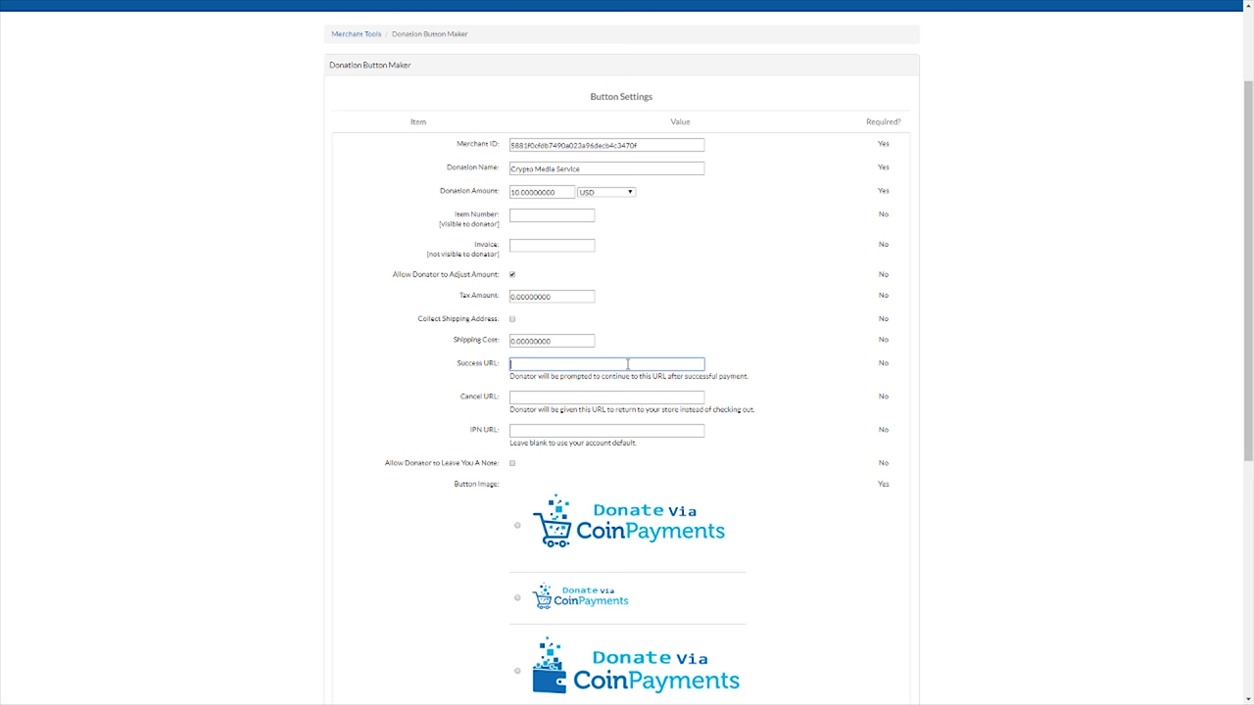
pyautogui.write('cr')
pyautogui.write('ht')
pyautogui.write('tp')
pyautogui.write(':')
pyautogui.write('//cryptom')
pyautogui.write('e')
pyautogui.write('dia.o')
pyautogui.write('nline')
pyautogui.click(565, 397)
pyautogui.tripleClick(551, 364)
pyautogui.hotkey('ctrl', 'c')
pyautogui.click(534, 397)
pyautogui.hotkey('ctrl', 'v')
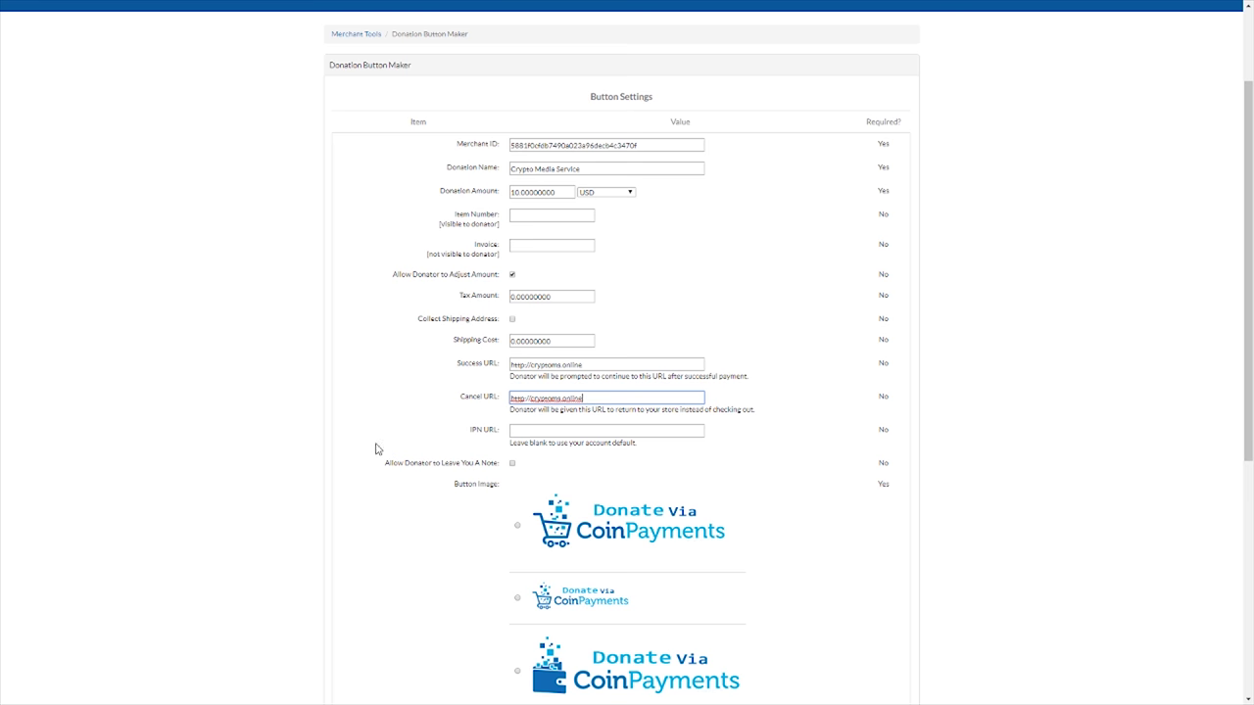
# Choose the large wallet 'Donate via CoinPayments' button image
pyautogui.scroll(-2, 375, 449)
pyautogui.scroll(-1, 393, 429)
pyautogui.scroll(-2, 386, 406)
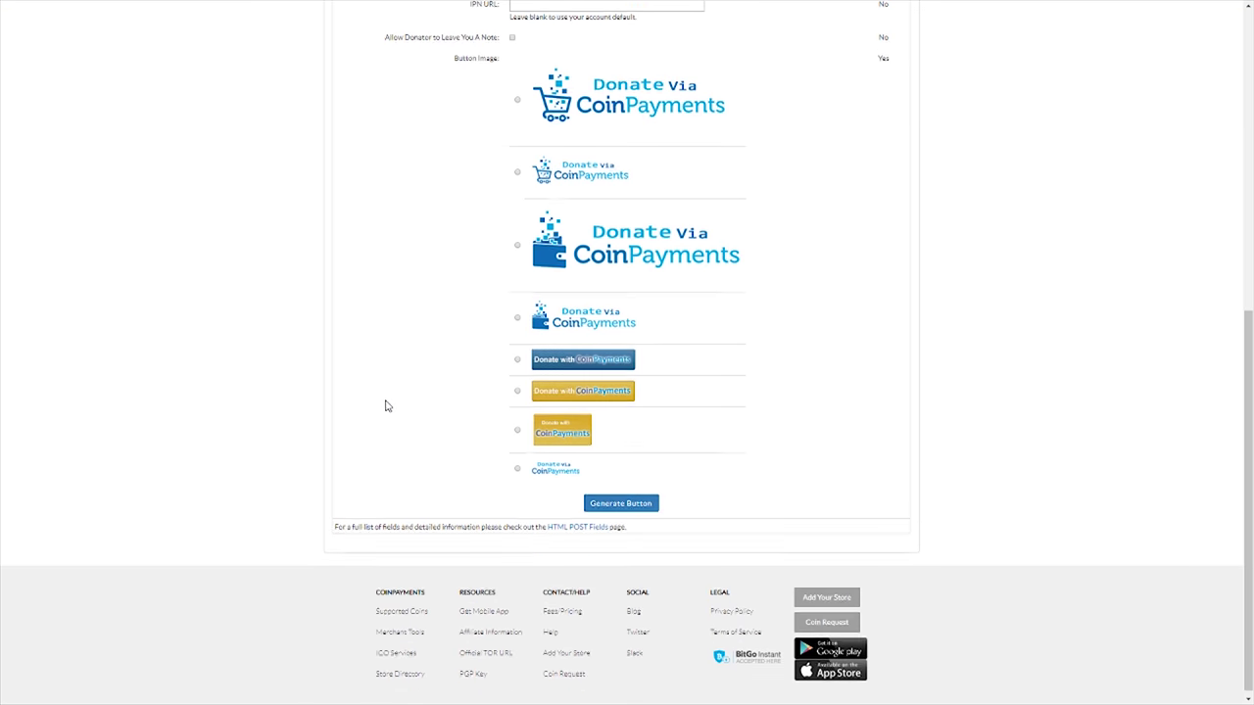
pyautogui.scroll(1, 434, 366)
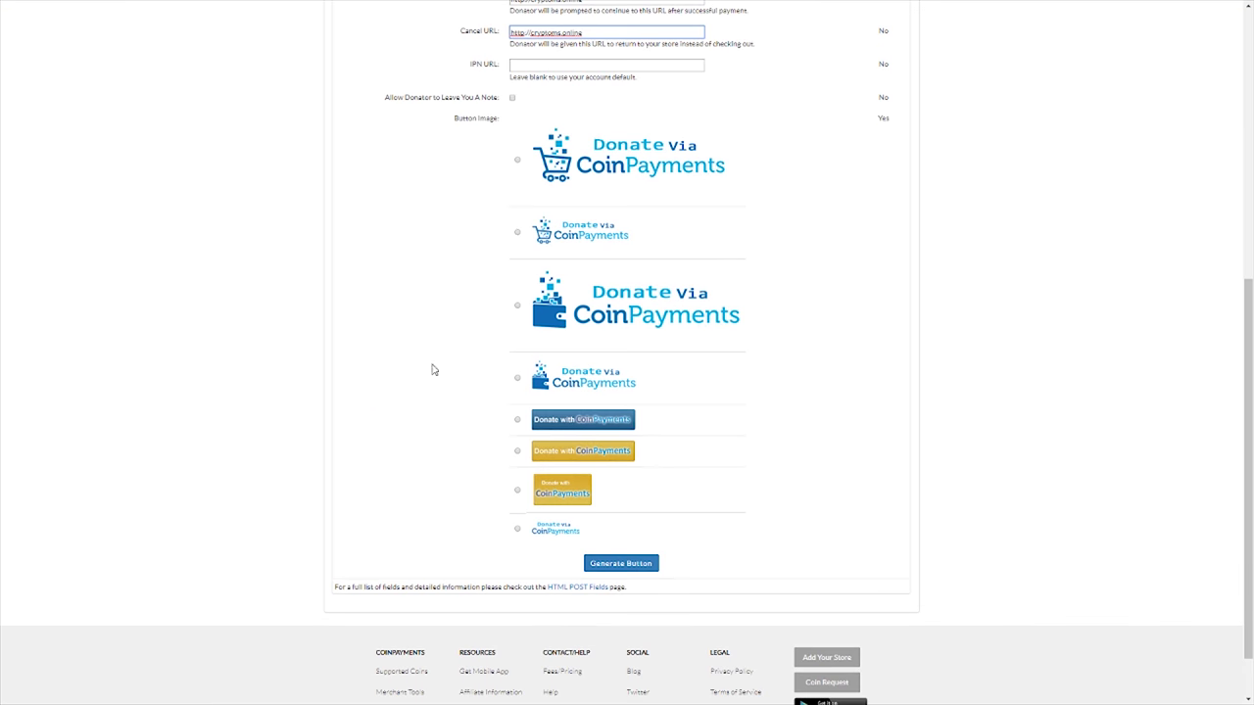
pyautogui.click(517, 305)
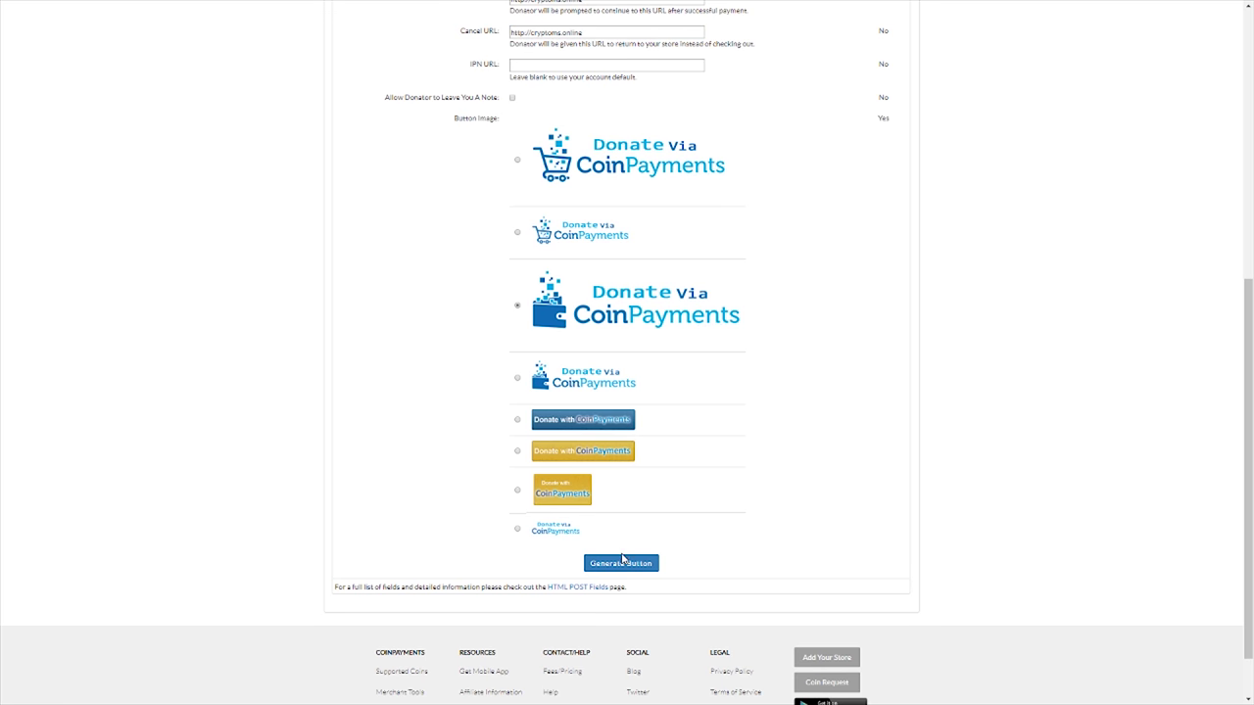
# Generate the donation button and select all of the Button Code text
pyautogui.click(617, 563)
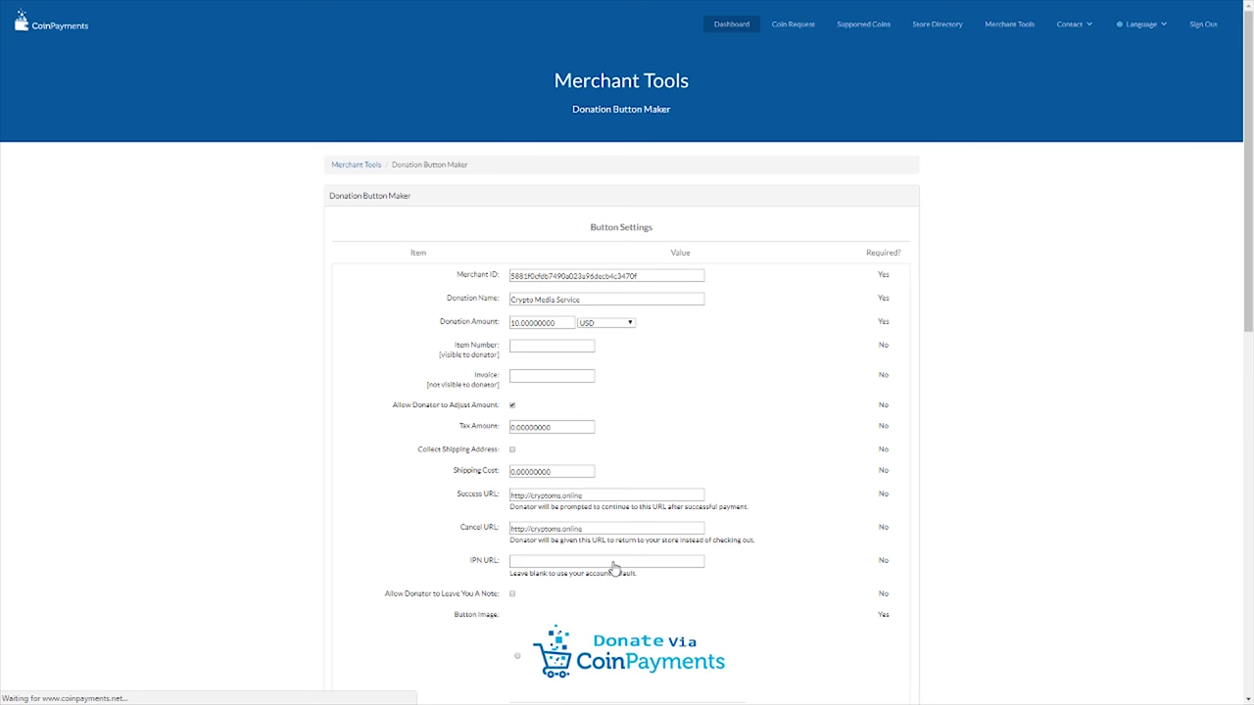
pyautogui.scroll(-5, 612, 558)
pyautogui.scroll(-4, 611, 559)
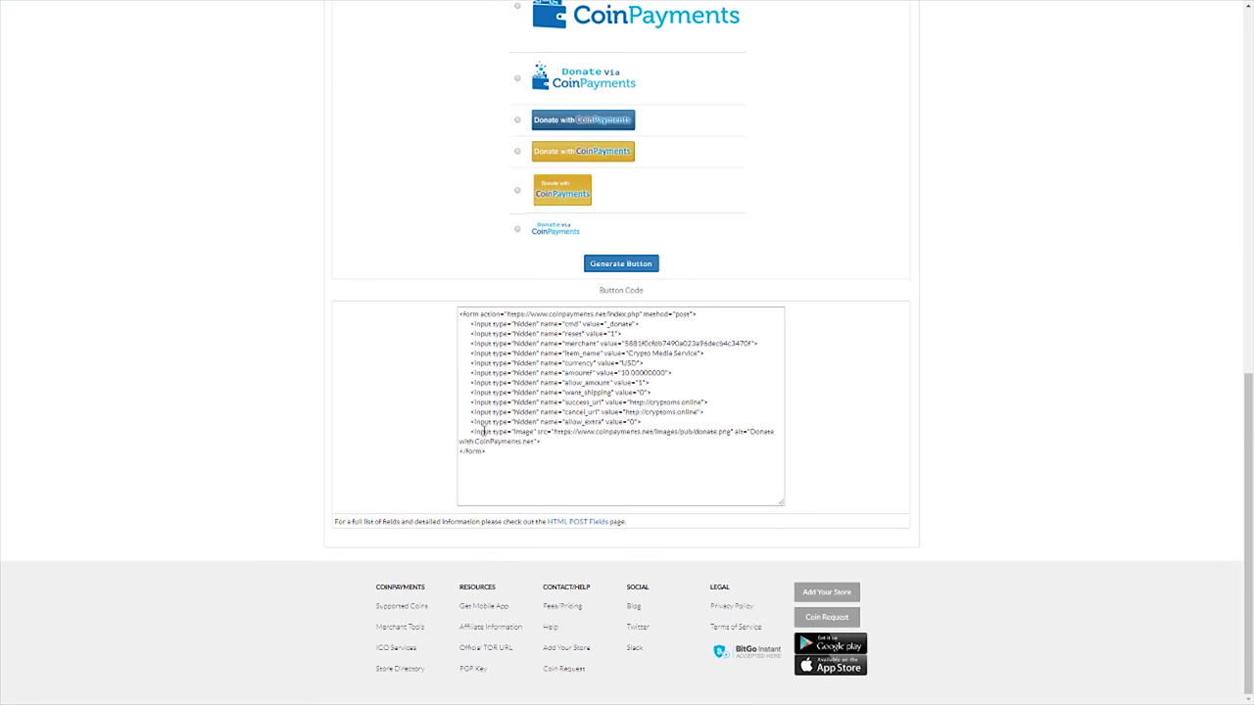
pyautogui.moveTo(509, 453); pyautogui.dragTo(448, 308)
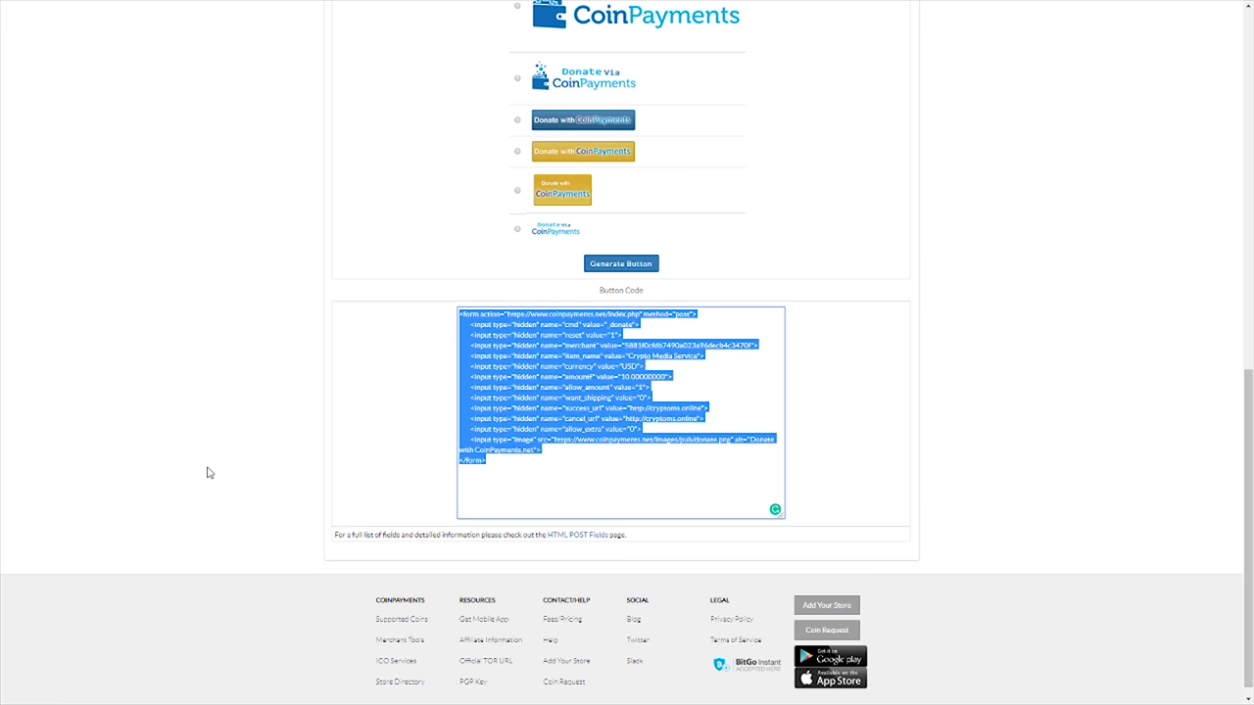
pyautogui.scroll(10, 209, 471)
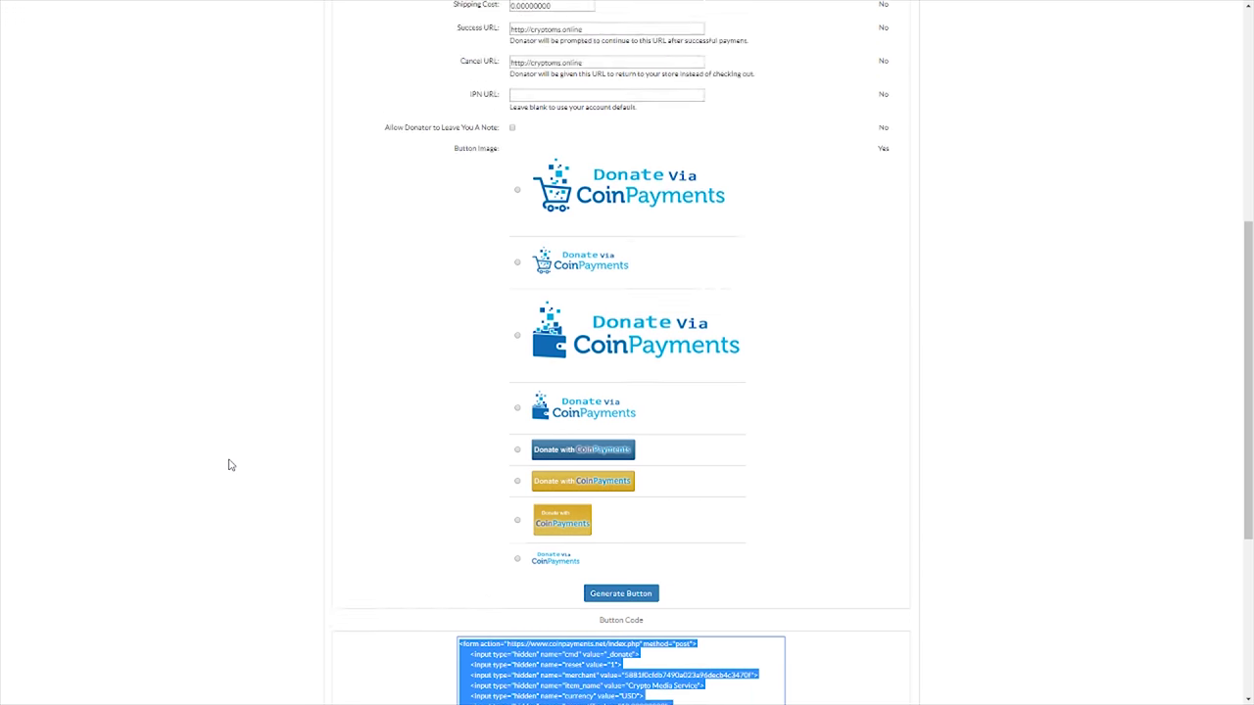
pyautogui.scroll(-5, 235, 461)
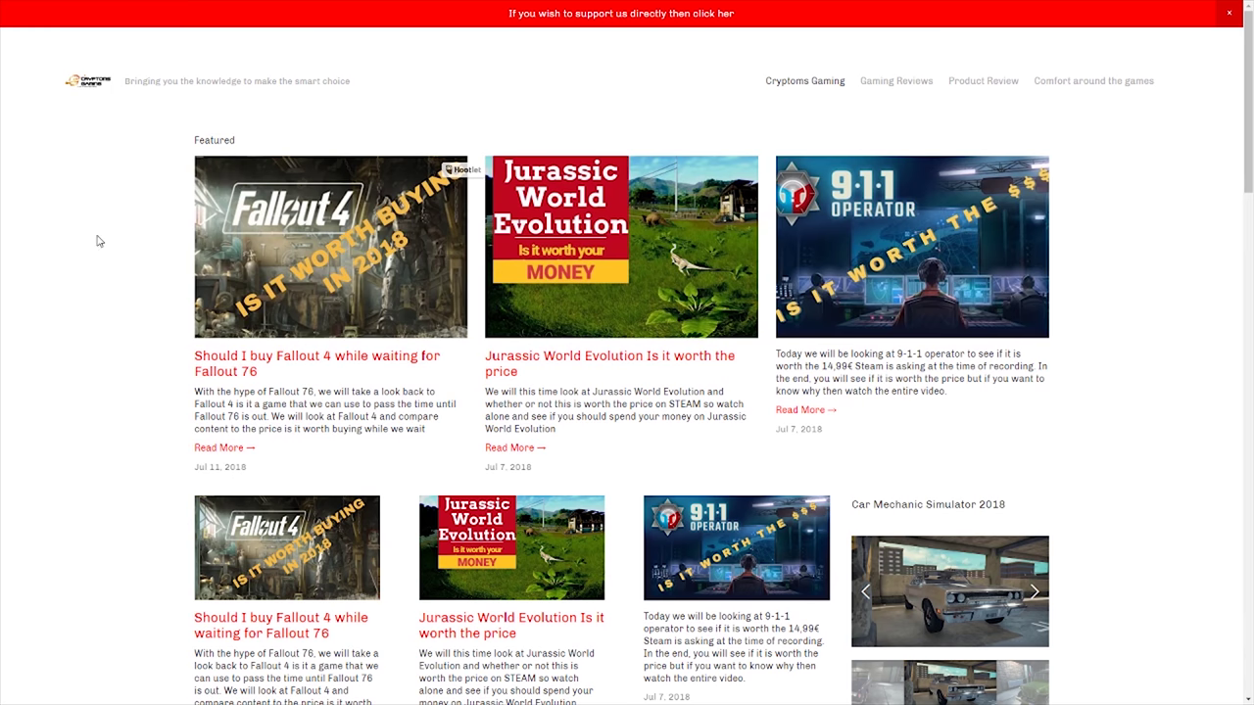
# Scroll to the site's Donate via CoinPayments button and open its 10.00 USD donation checkout
pyautogui.scroll(-5, 134, 185)
pyautogui.scroll(-13, 137, 185)
pyautogui.scroll(-1, 136, 185)
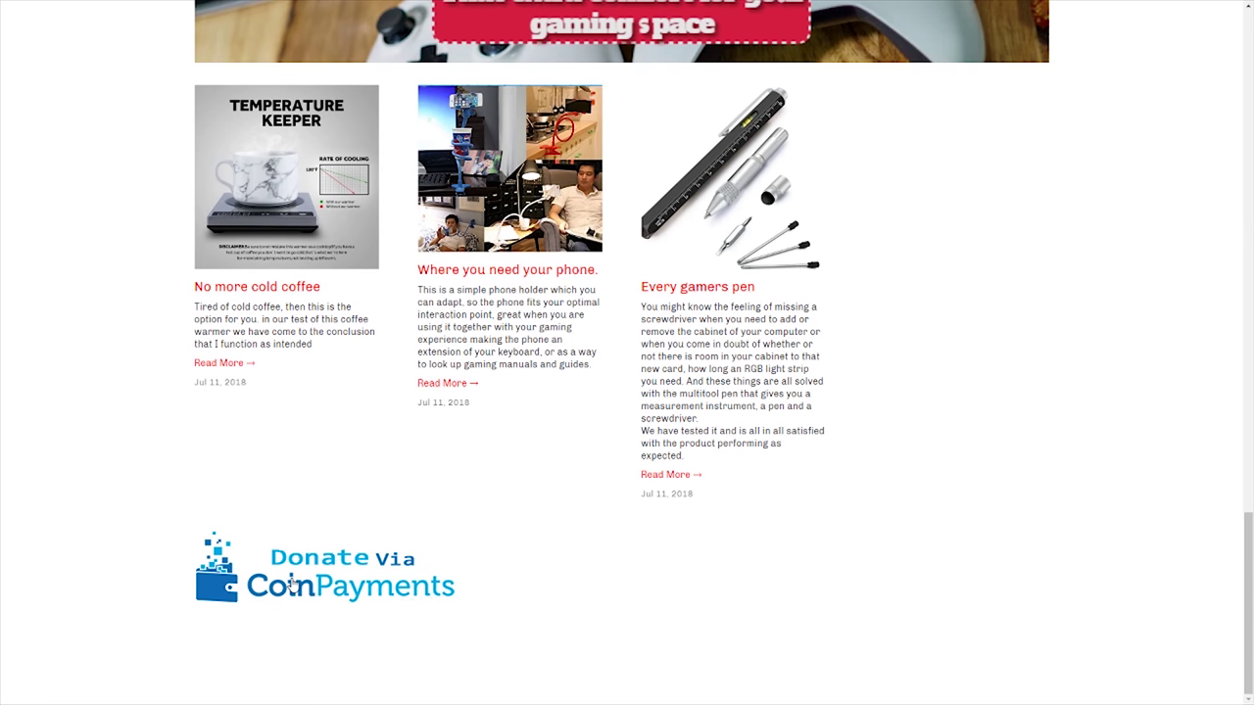
pyautogui.click(291, 583)
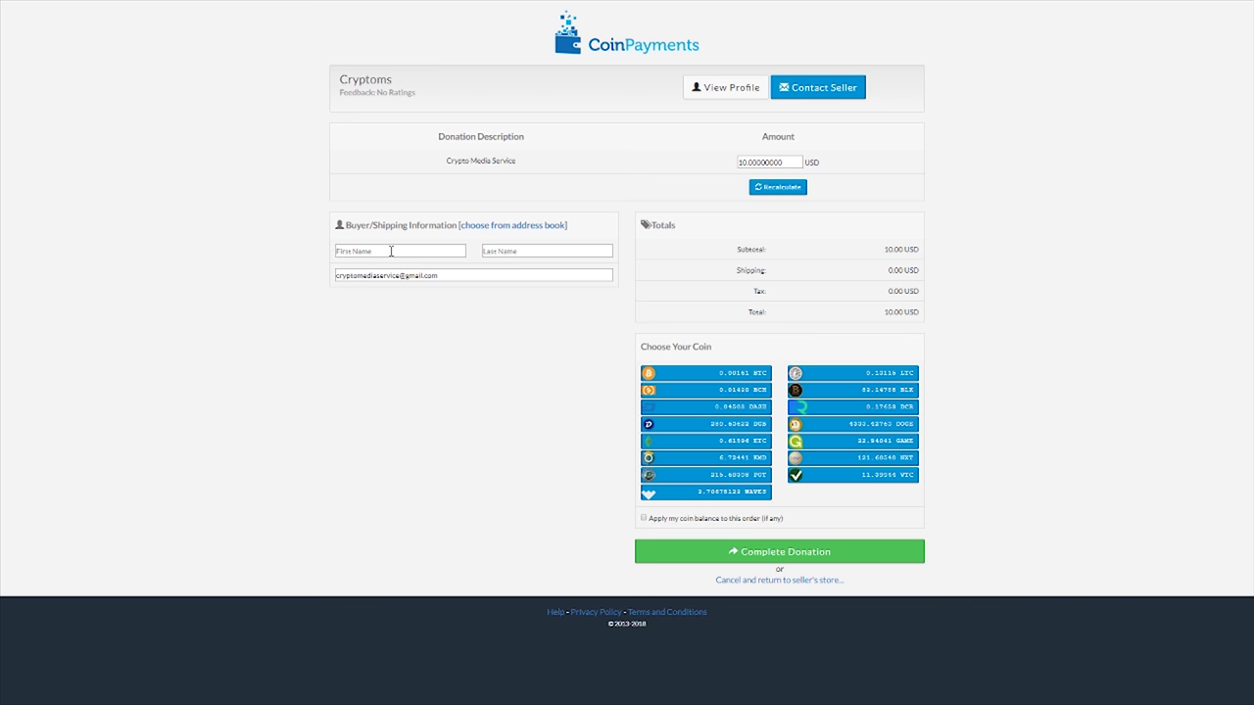
# Enter the donor's name and raise the donation amount from 10 to 100 USD
pyautogui.write('send')
pyautogui.write('non')
pyautogui.doubleClick(743, 161)
pyautogui.write('100')
pyautogui.click(777, 192)
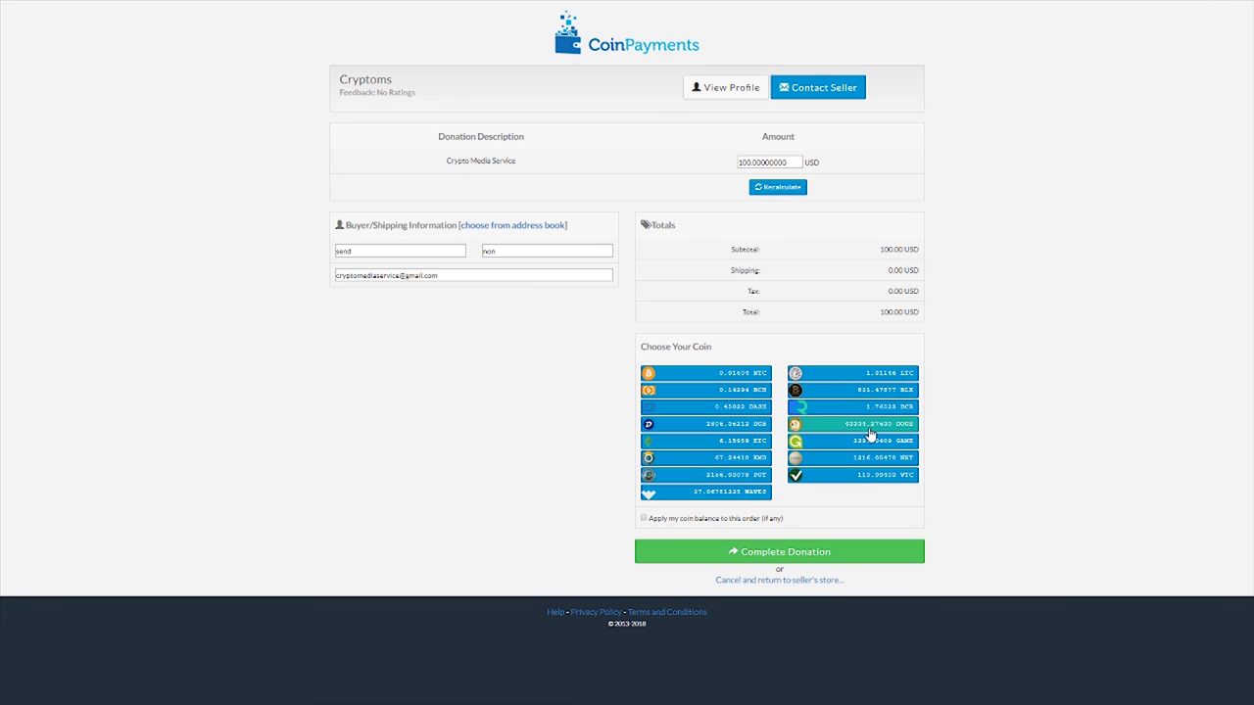
# Choose Litecoin as the payment coin, 1.31156 LTC in total, and complete the donation
pyautogui.click(852, 373)
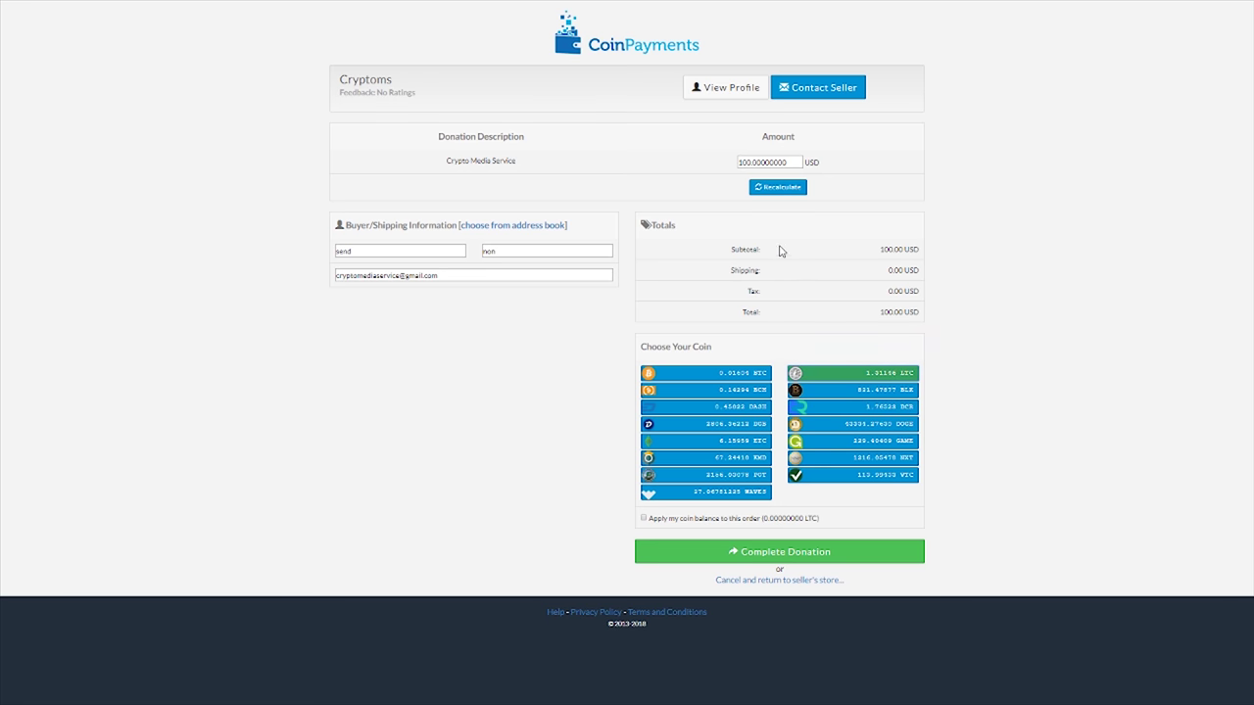
pyautogui.click(764, 195)
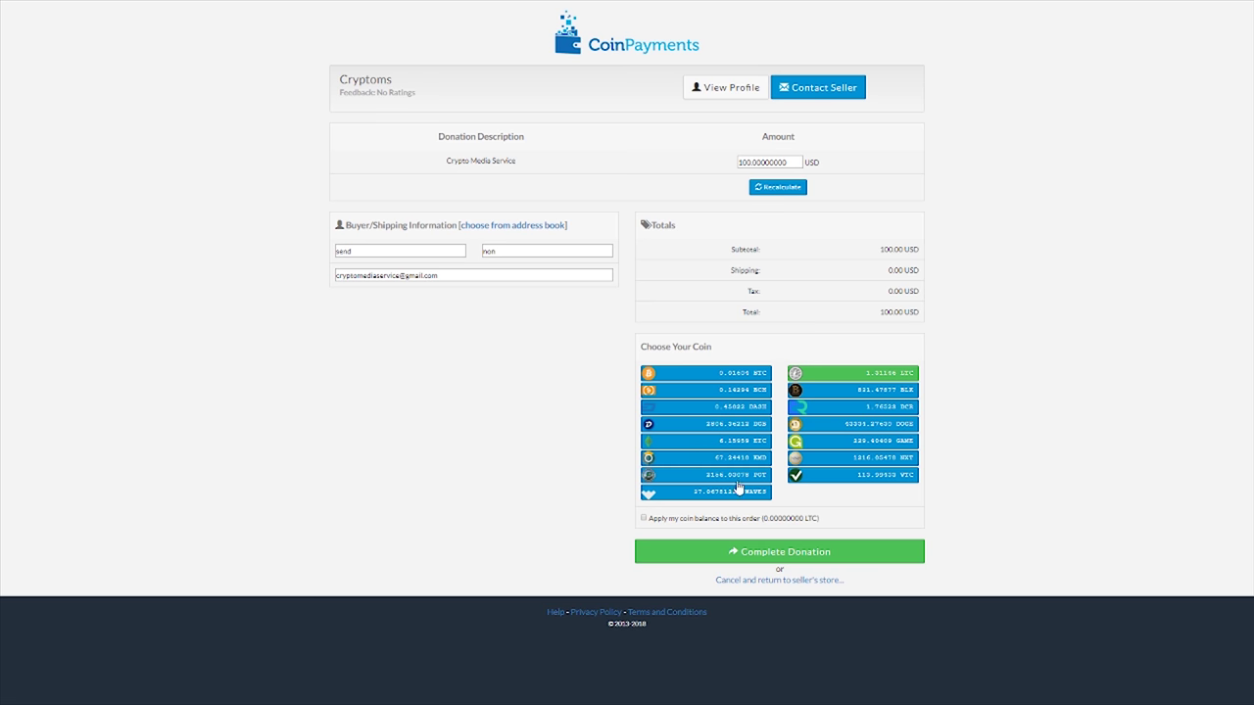
pyautogui.click(752, 560)
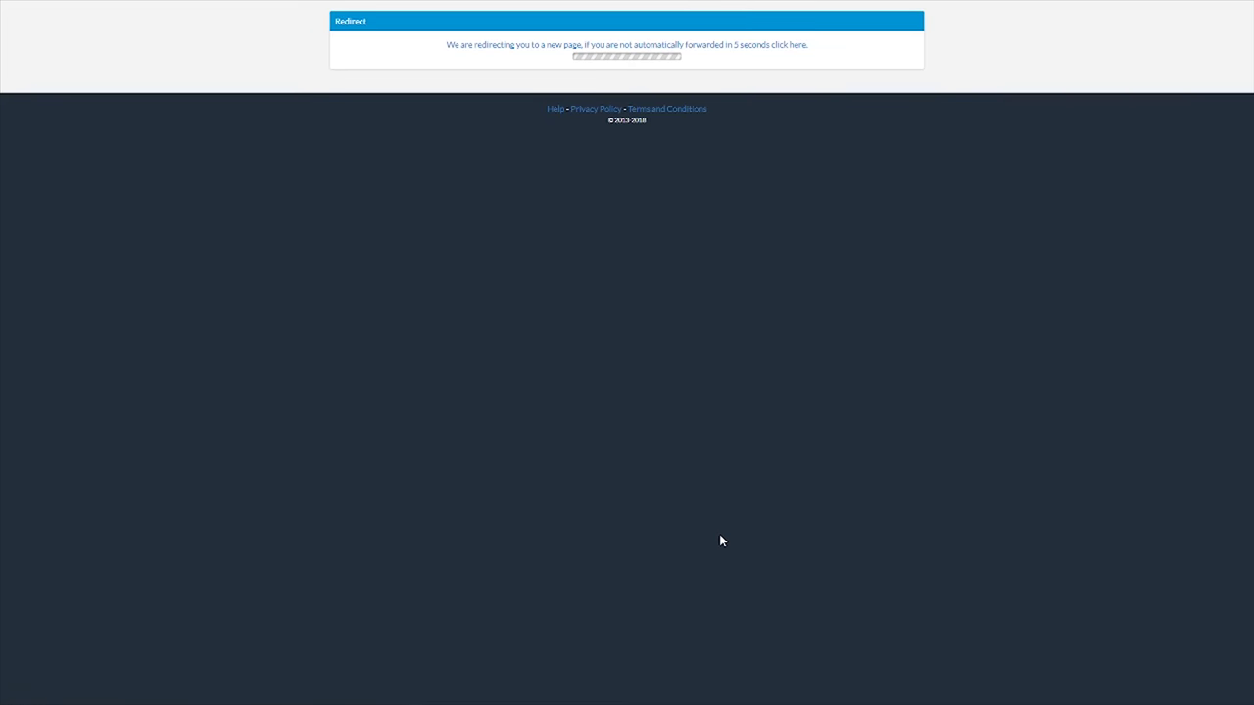